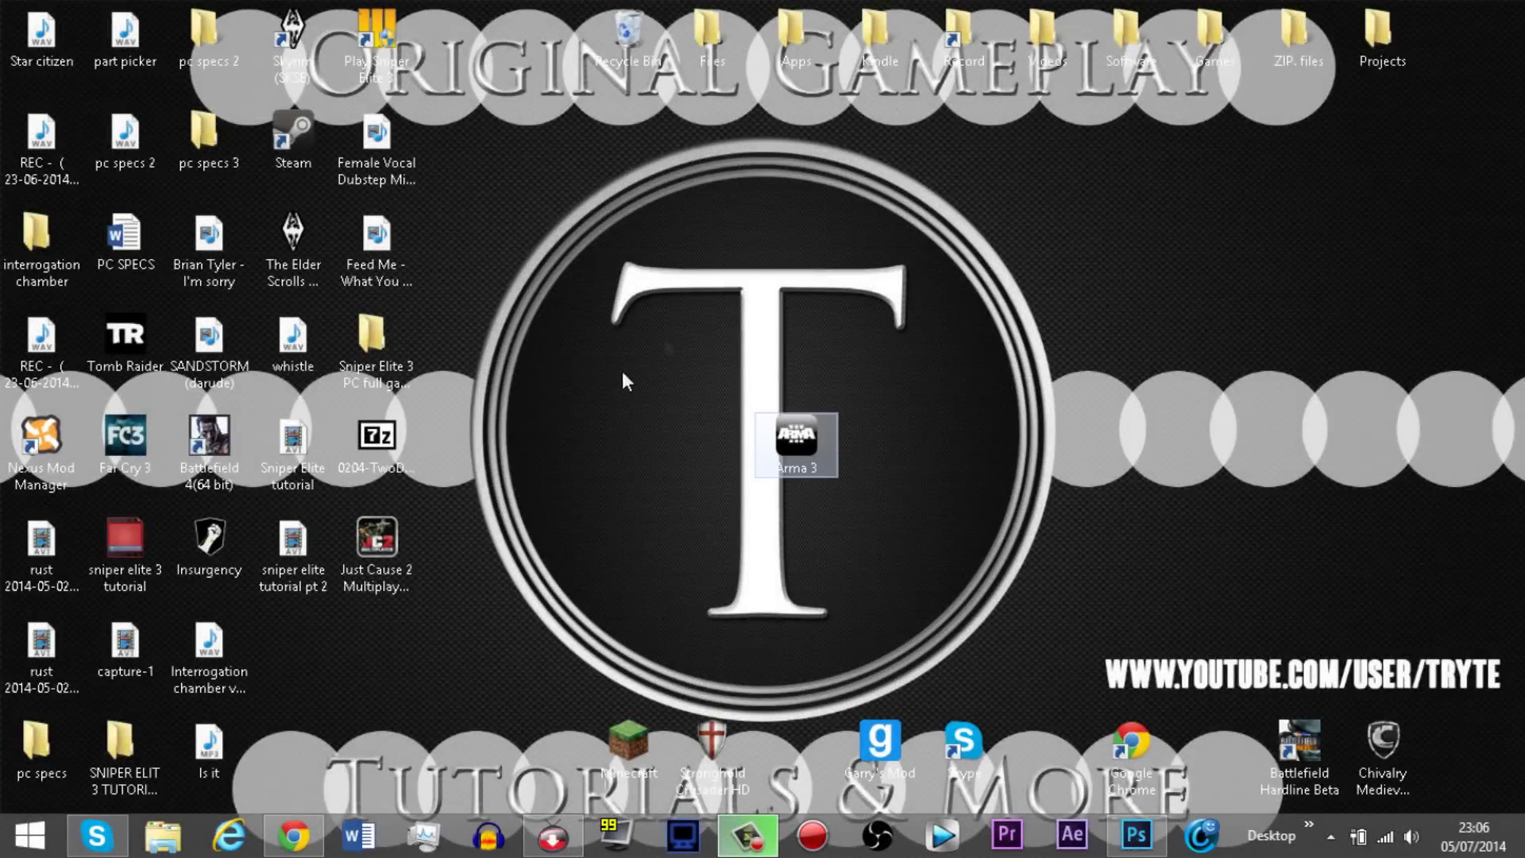
left_click(796, 445)
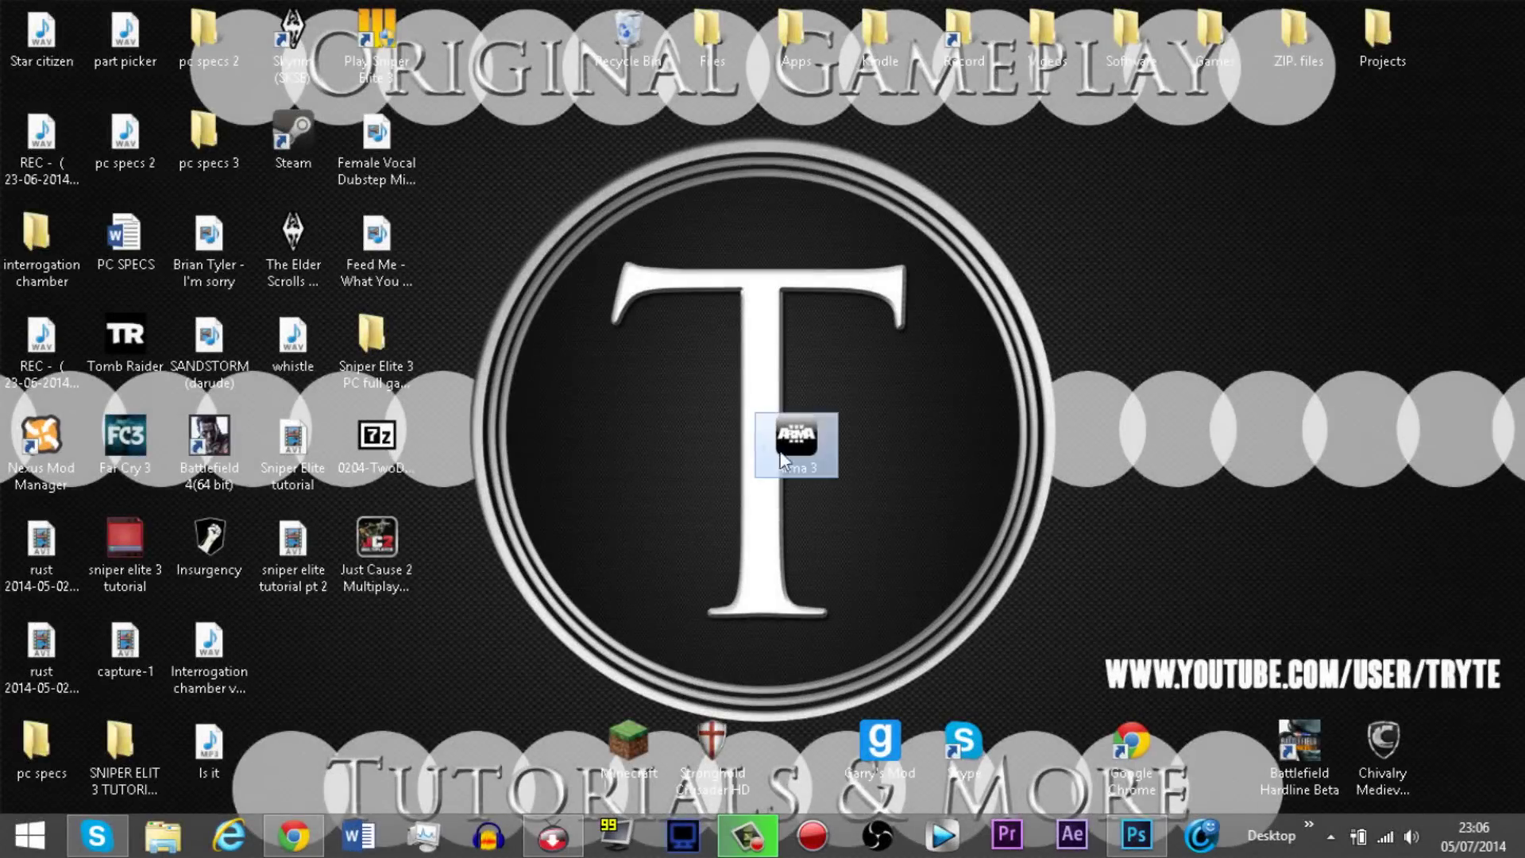
left_click_drag(687, 405, 919, 585)
left_click(678, 348)
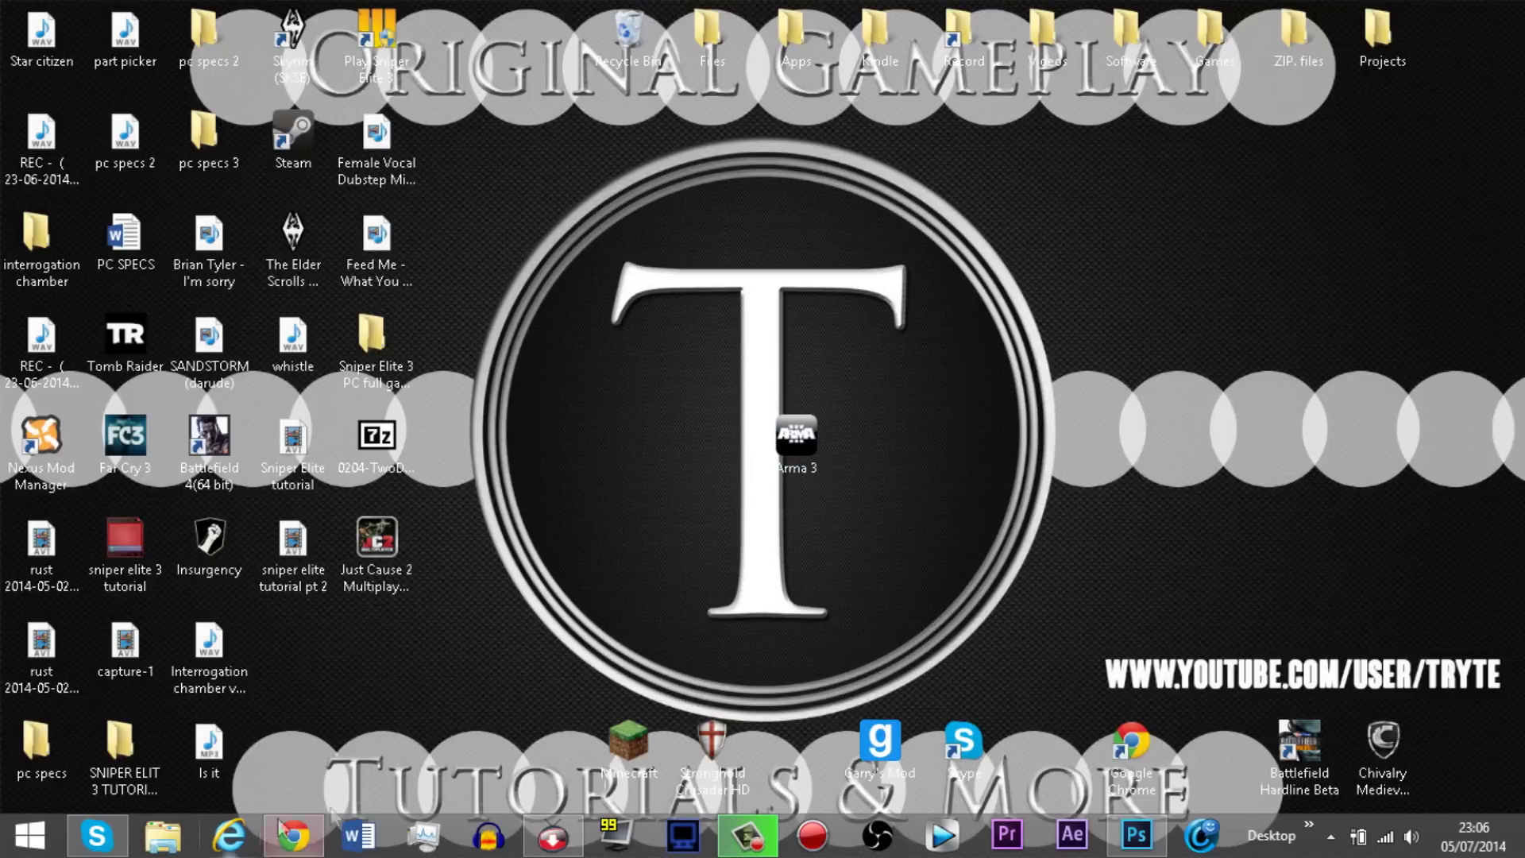
Step: Open the Arma3 CFG file from the Arma 3 folder in Documents in a maximized Notepad window
key("super+e")
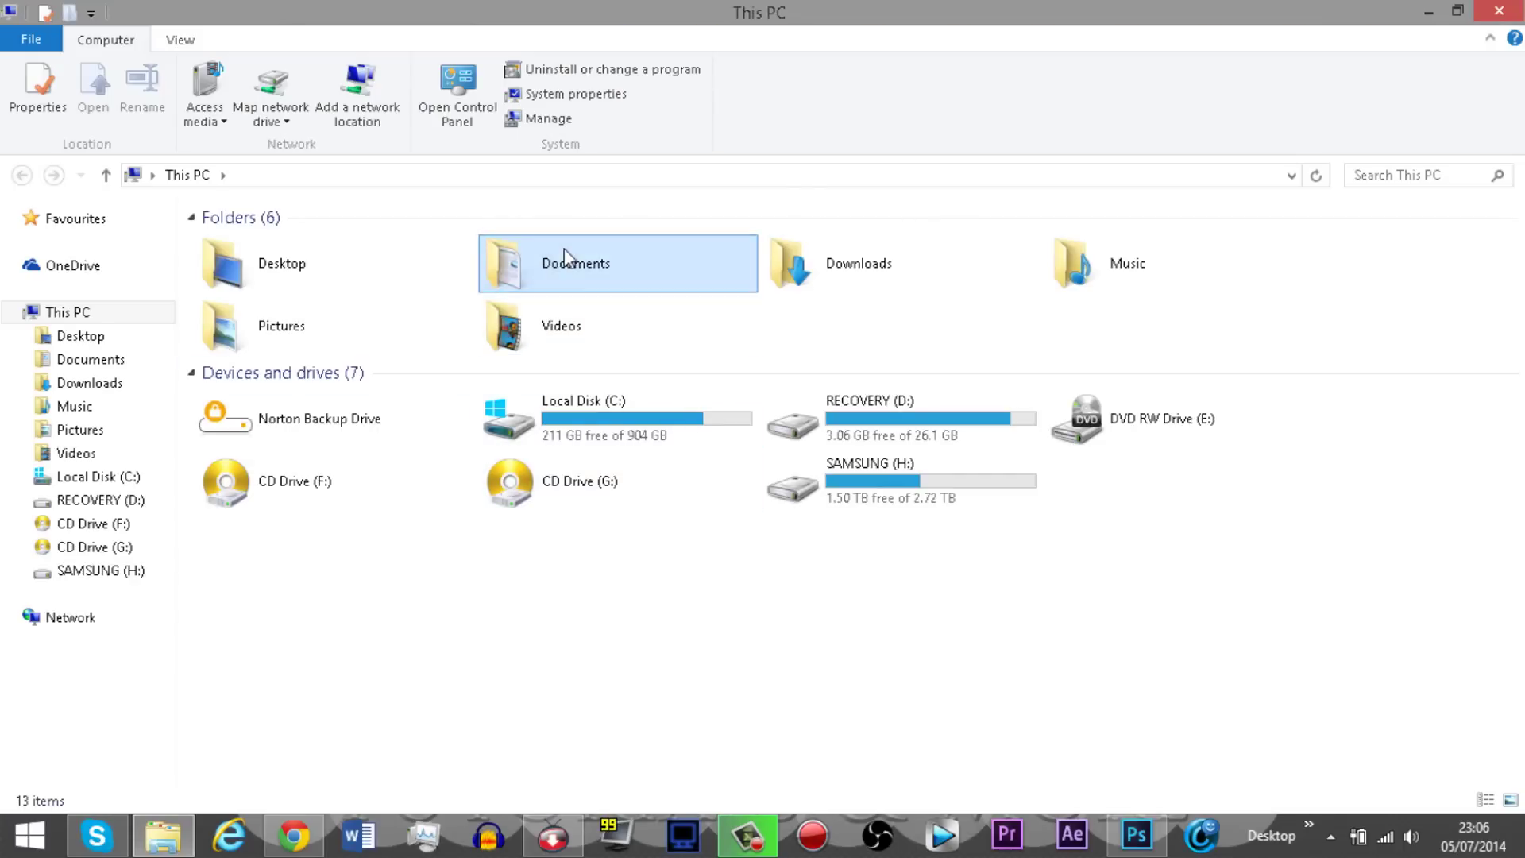
double_click(564, 248)
double_click(467, 278)
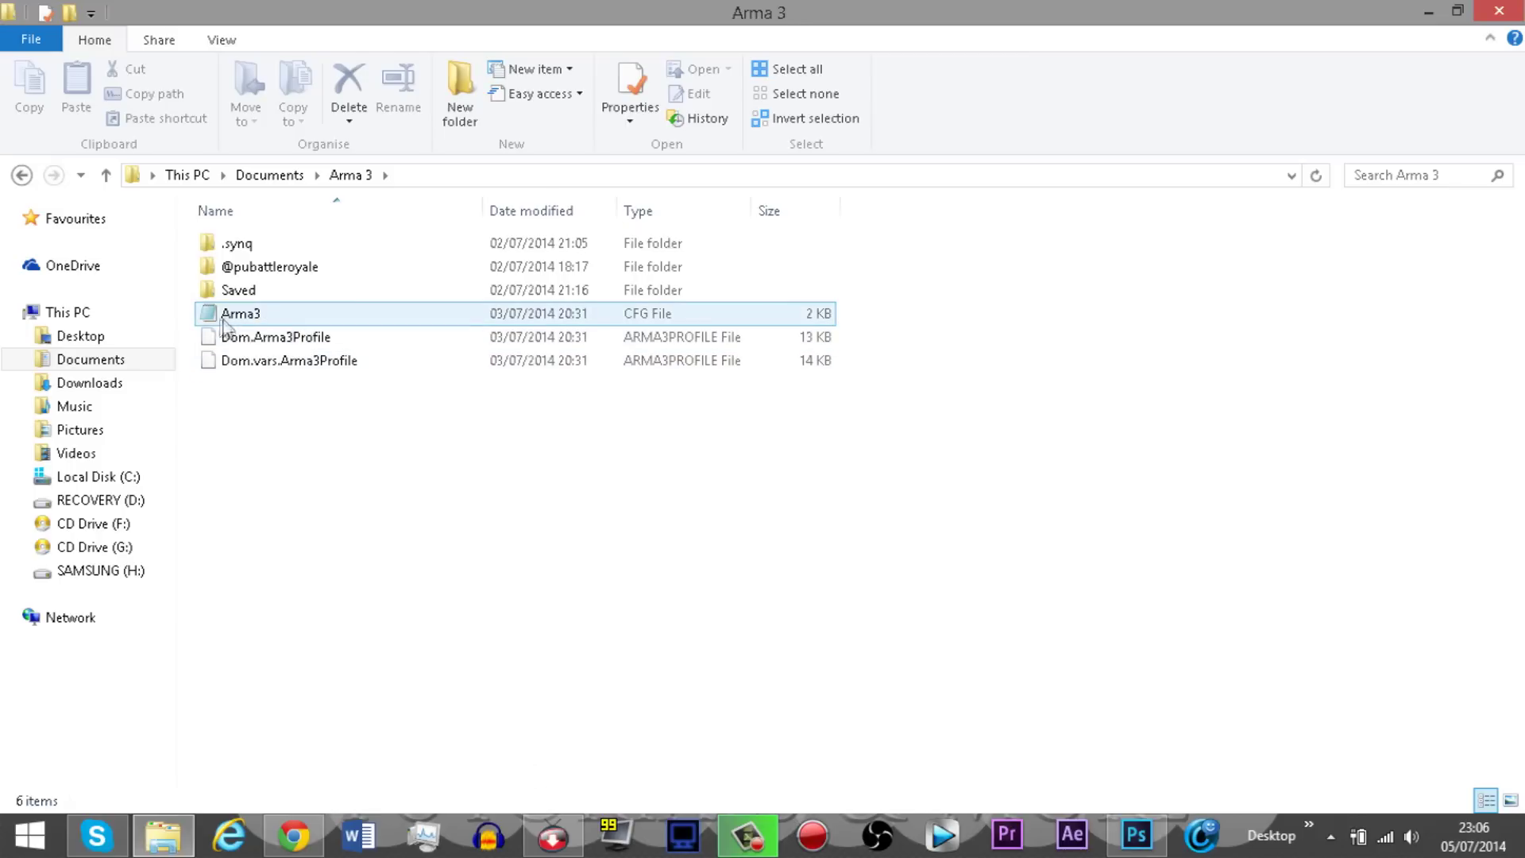
double_click(284, 316)
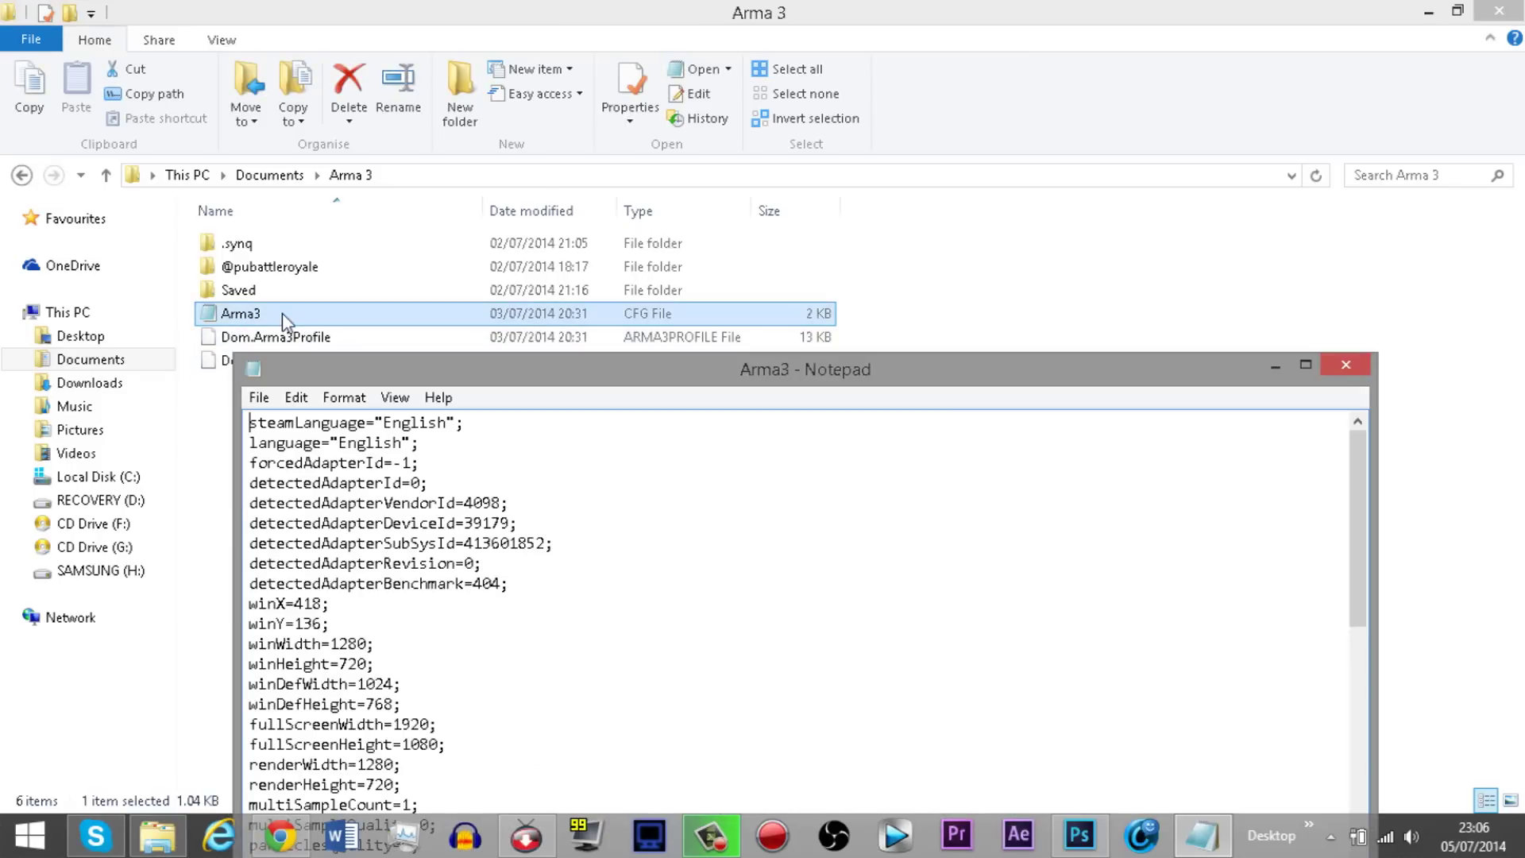
left_click_drag(450, 380, 450, 10)
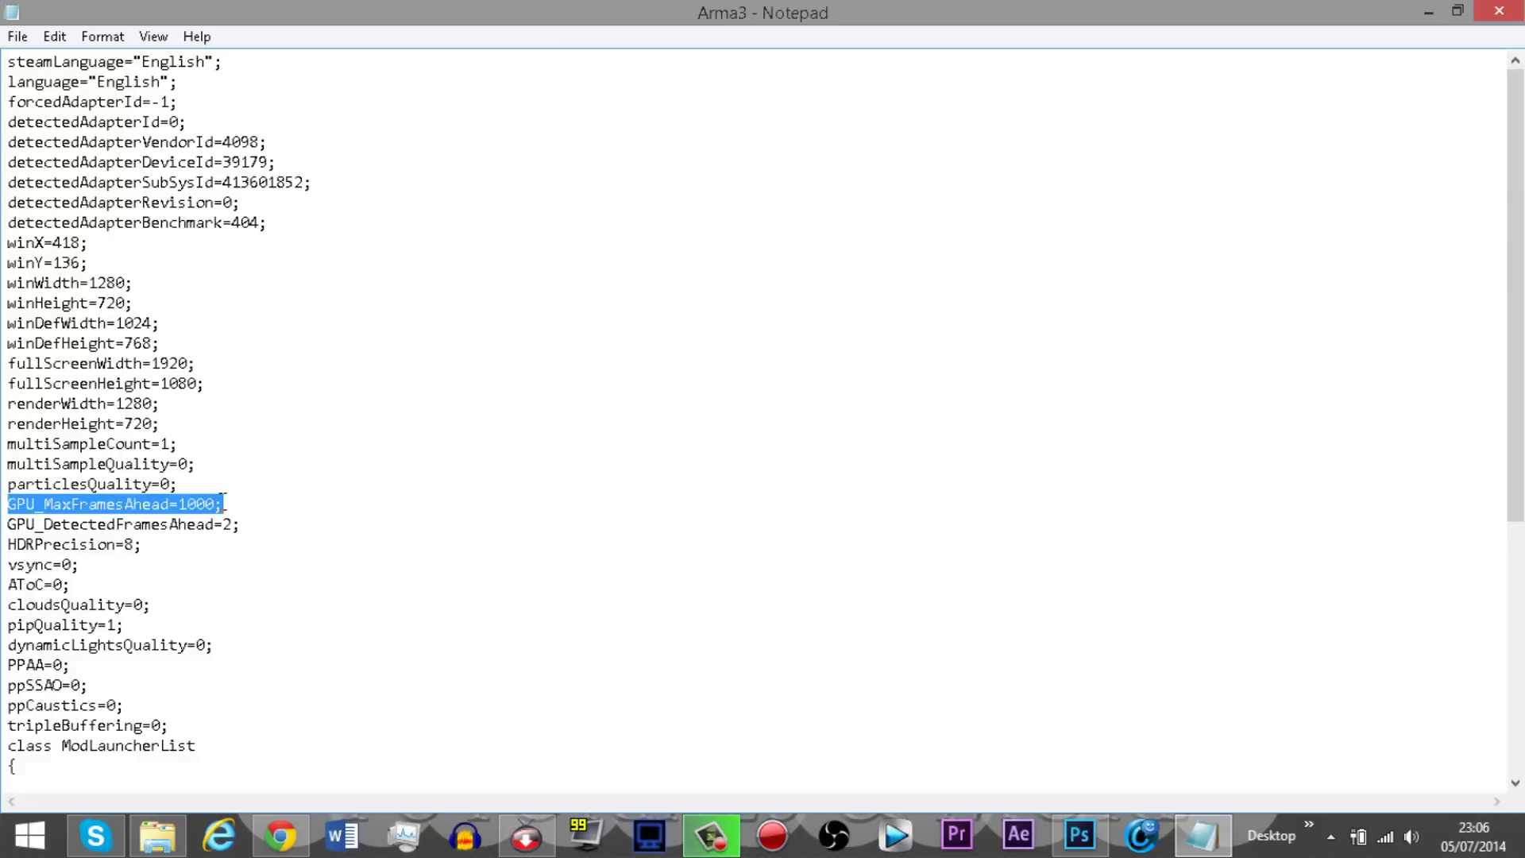
Step: Set GPU_MaxFramesAhead to 1 in the Arma3 configuration file, save it and close the file
left_click(249, 506)
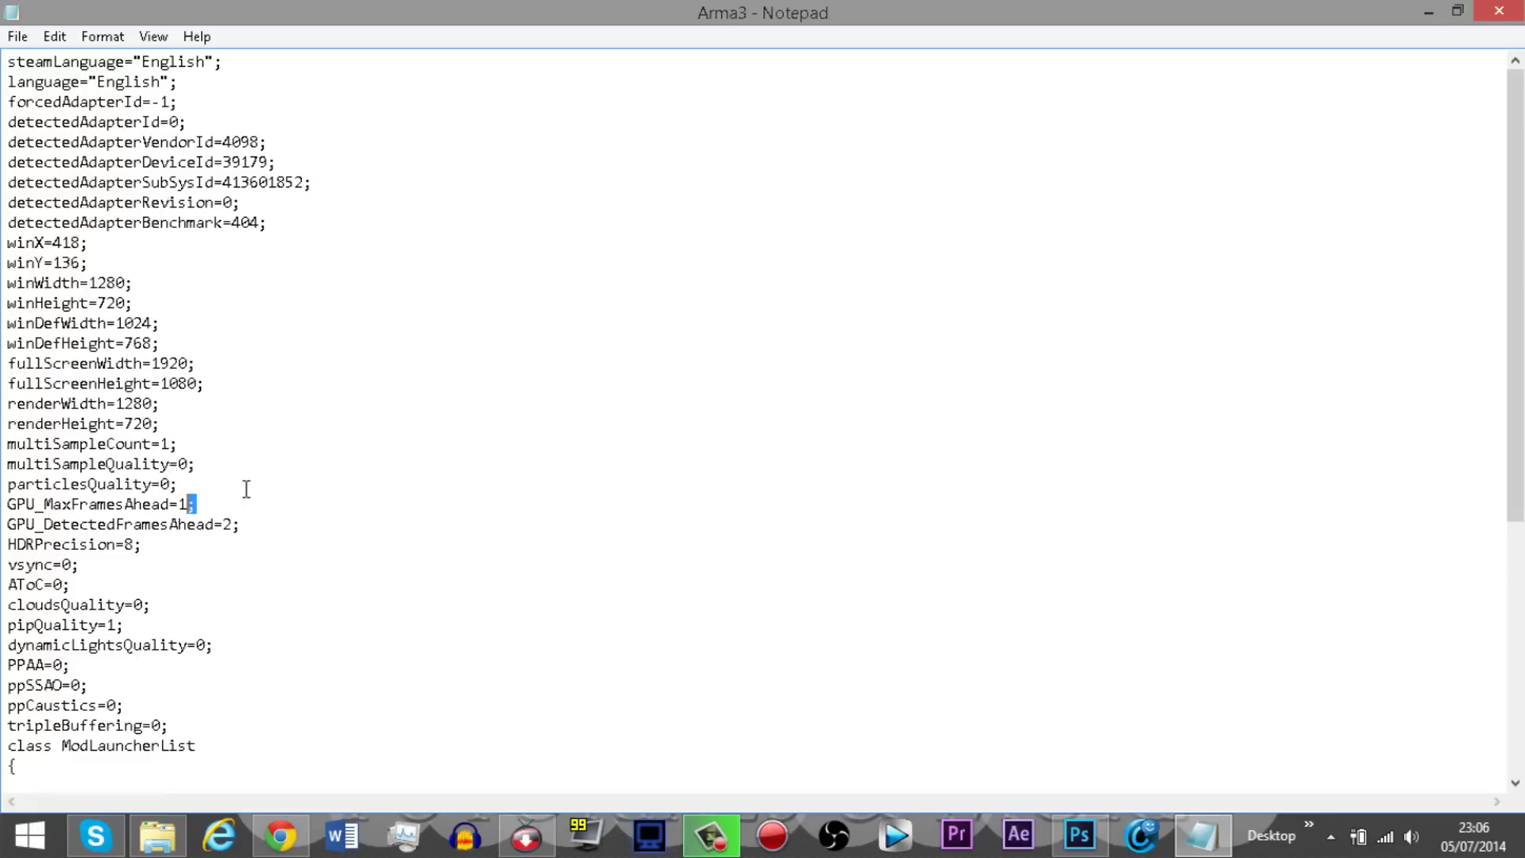
left_click(18, 38)
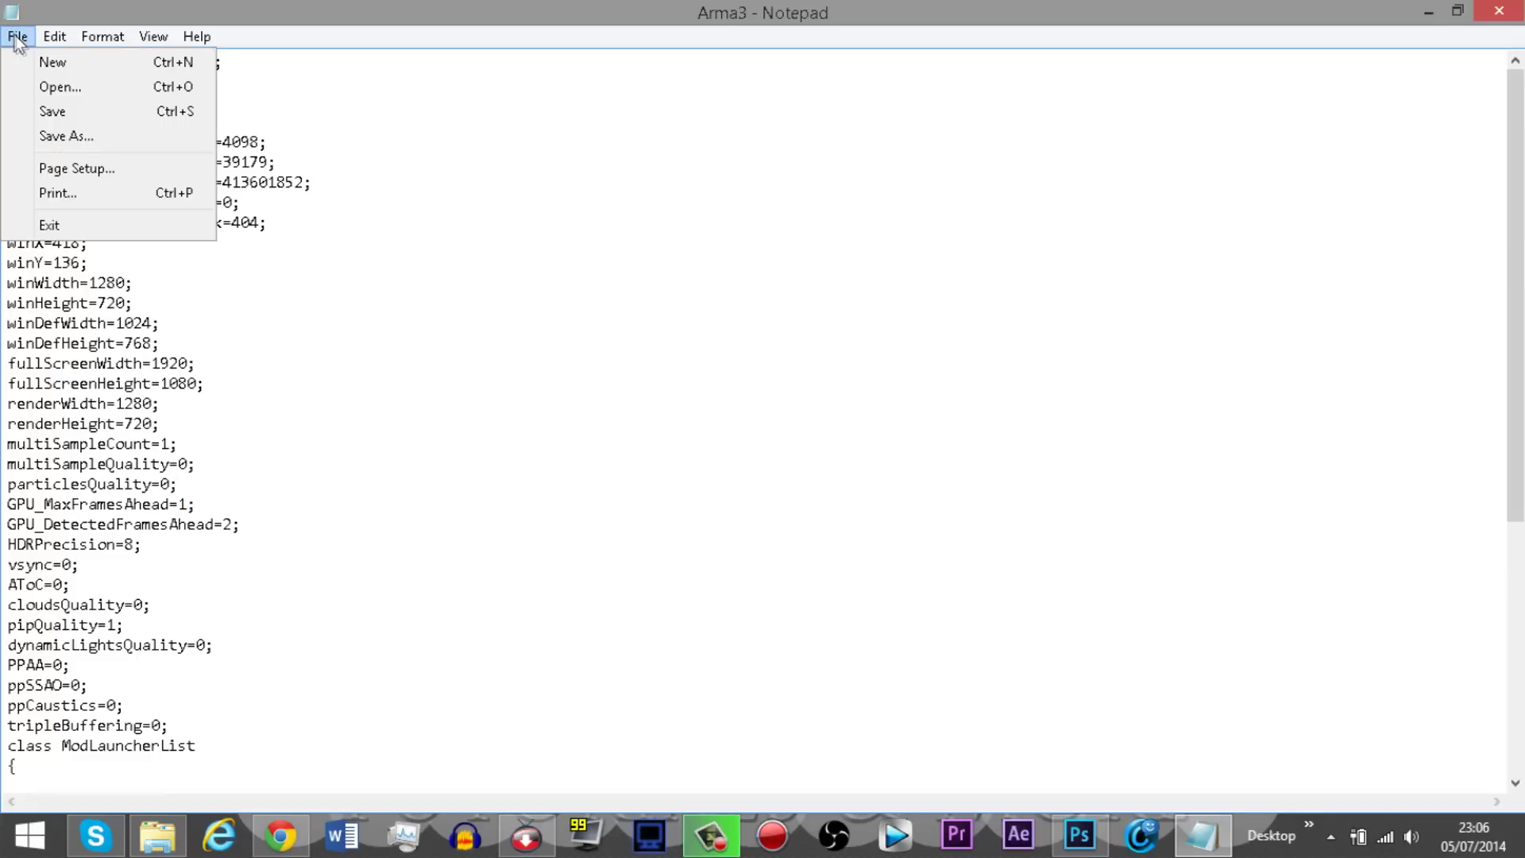
left_click(90, 117)
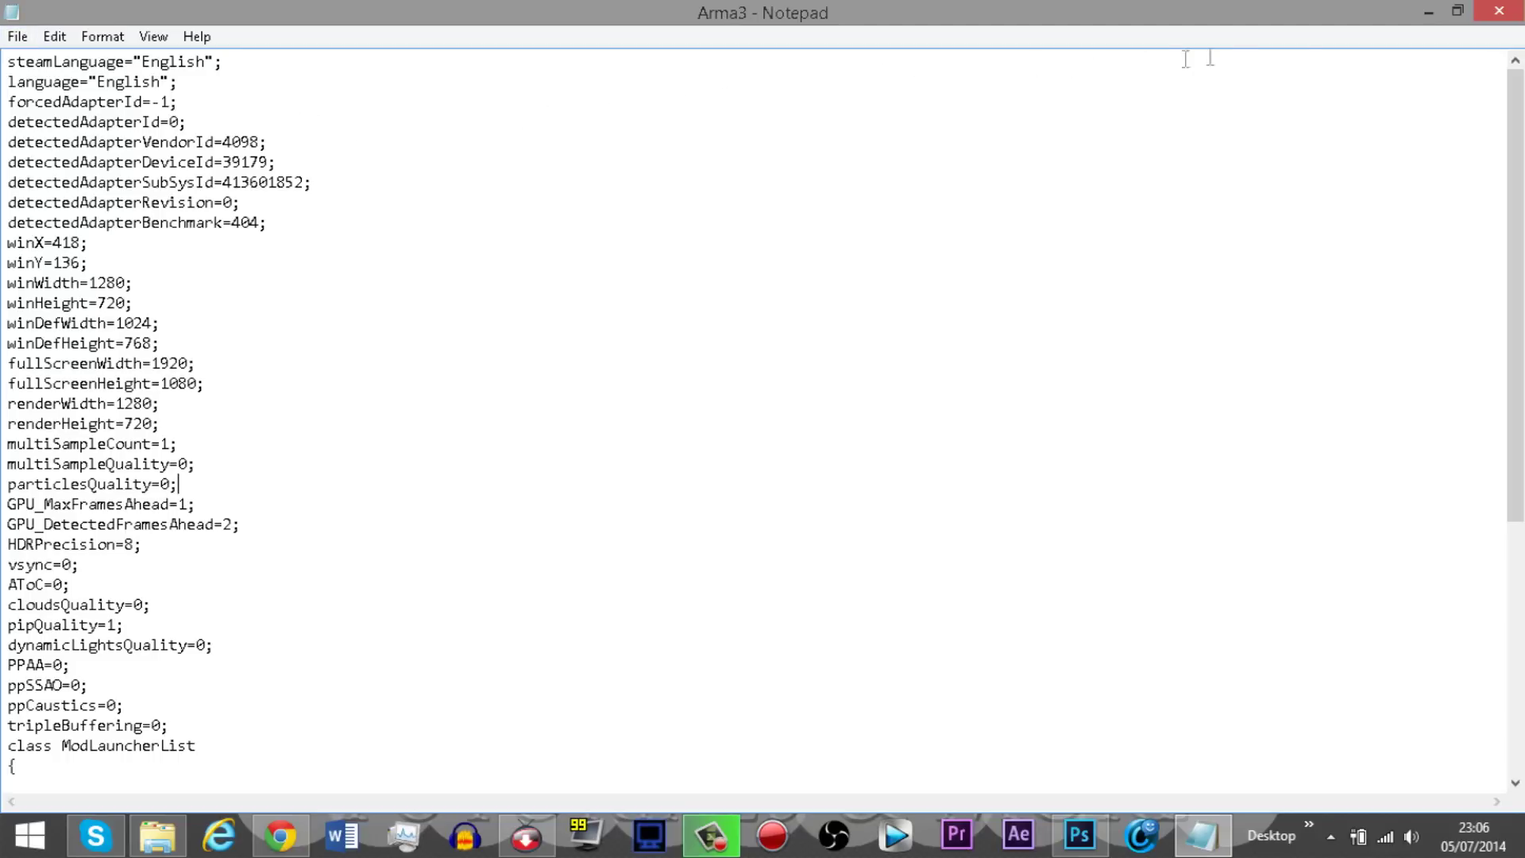
left_click(1504, 10)
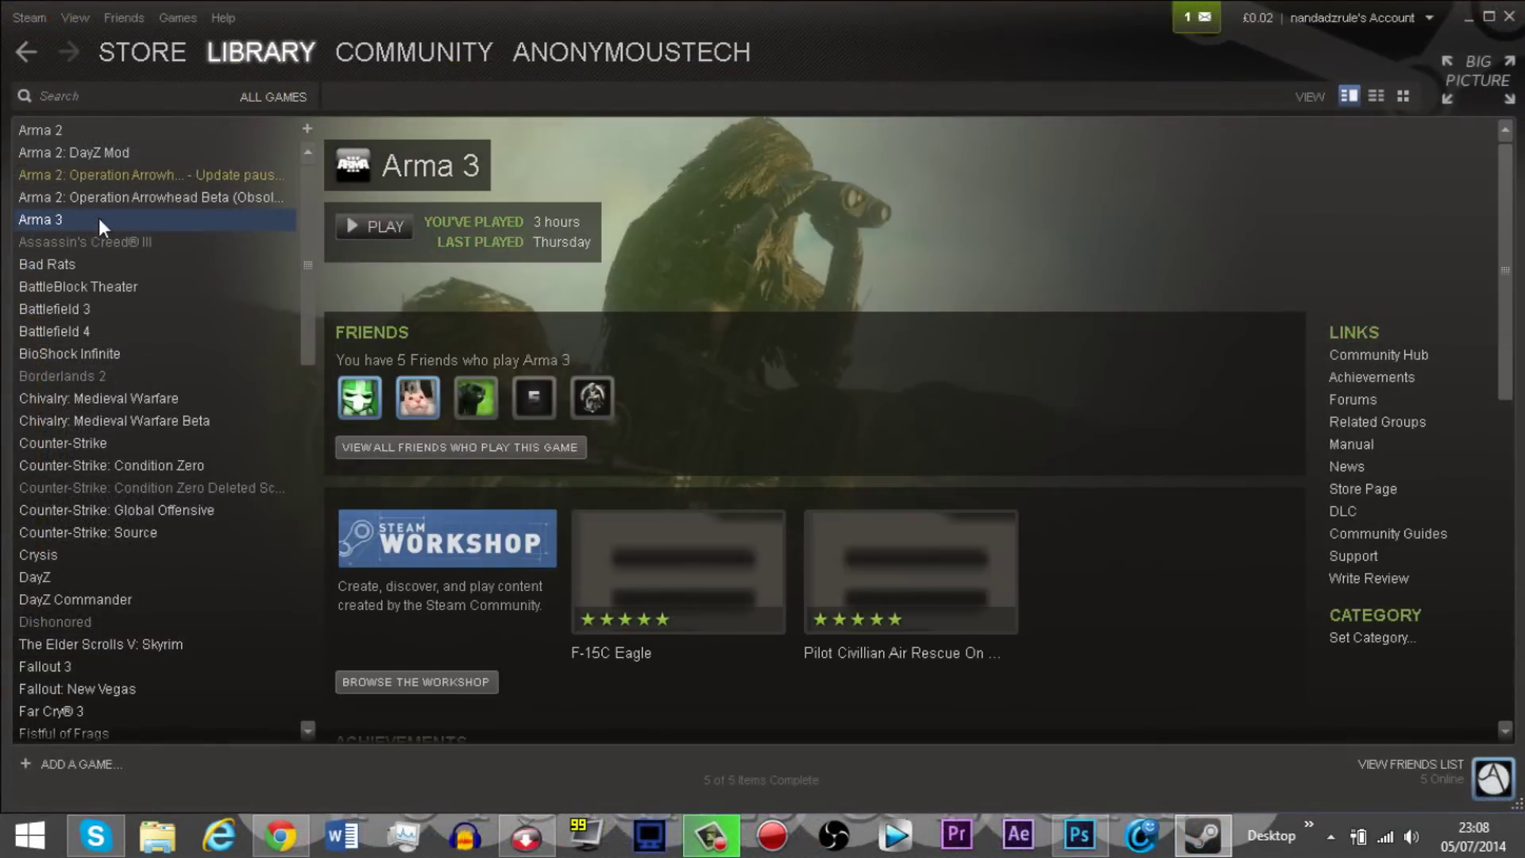
Step: Switch to the Steam library and review the full launch options text in Arma 3's properties
right_click(65, 217)
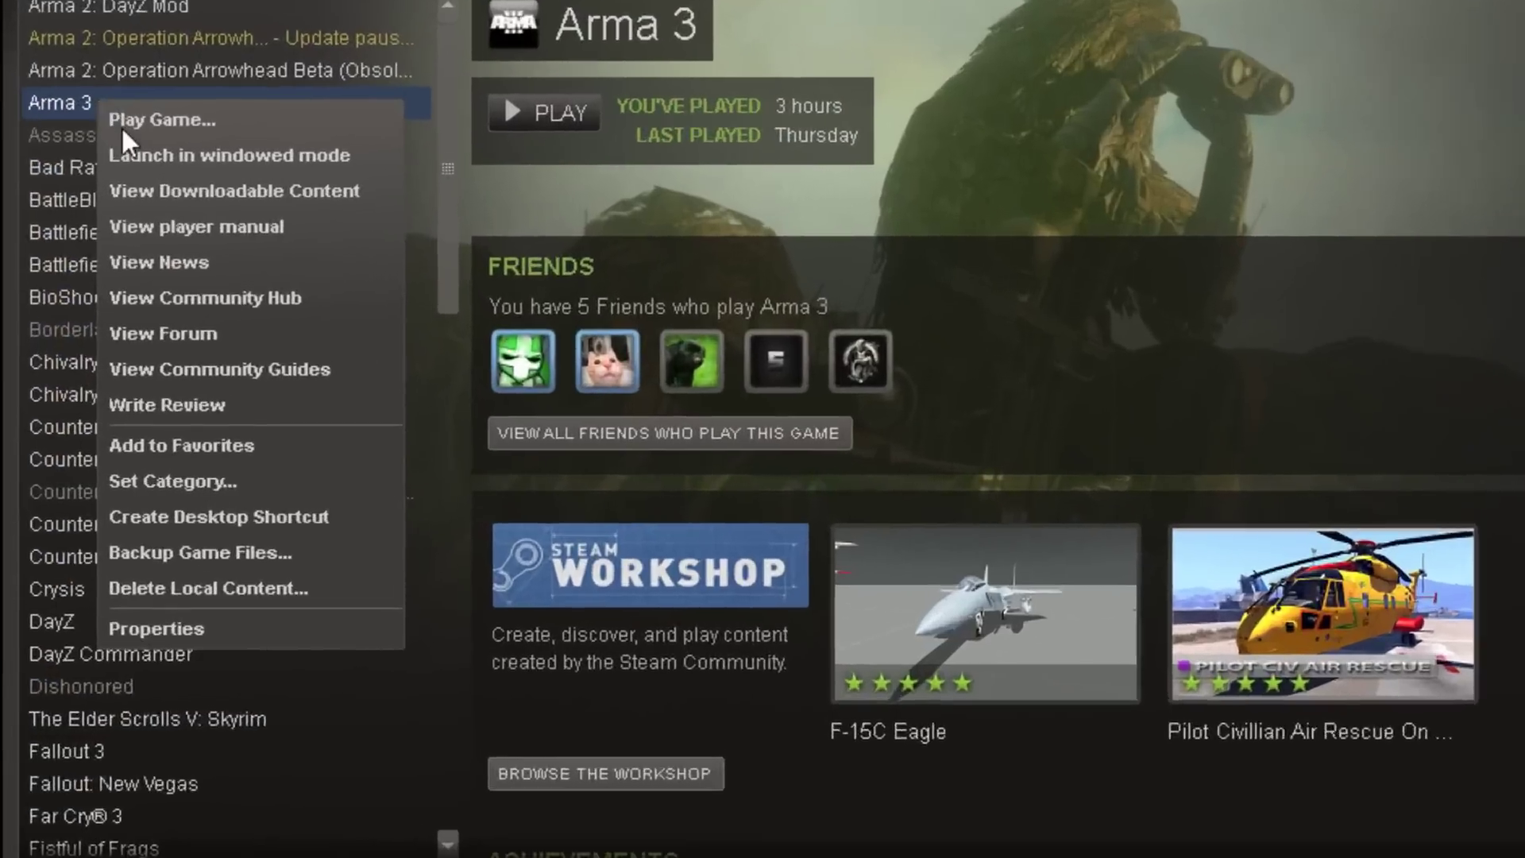
left_click(172, 627)
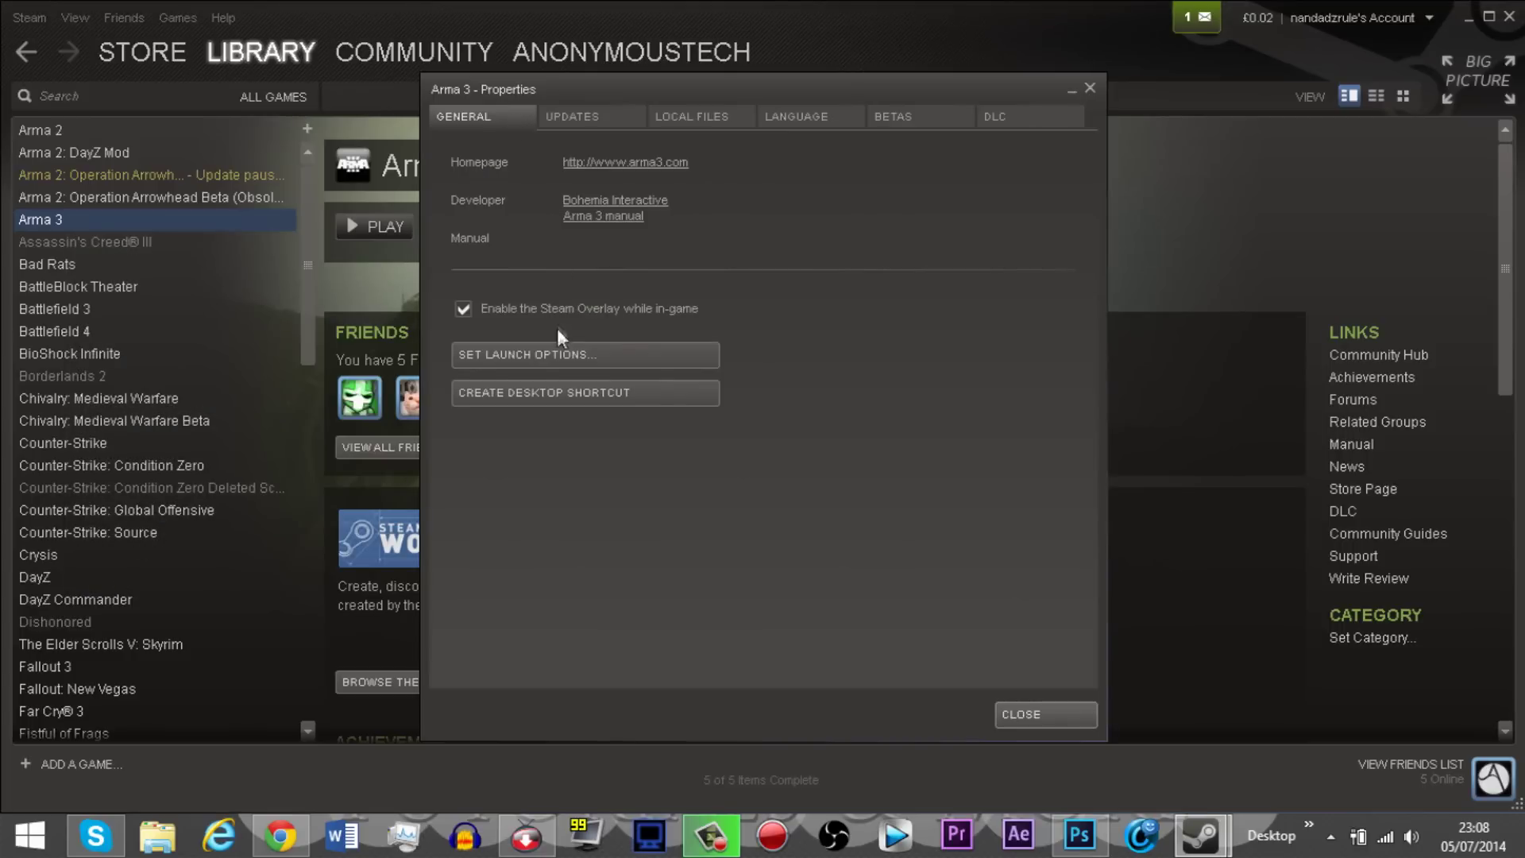
left_click(618, 355)
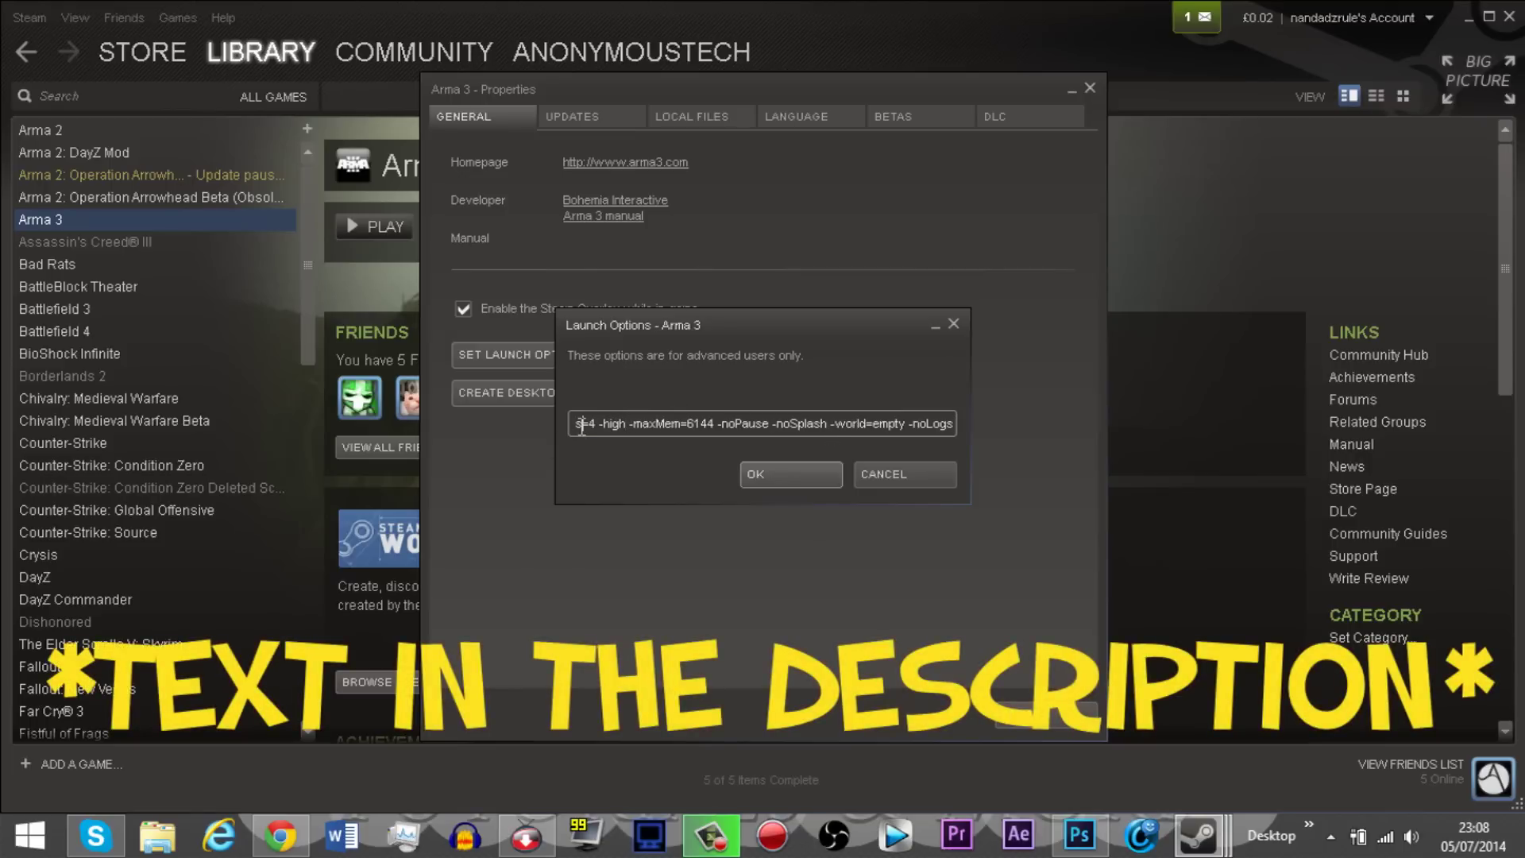
key("ctrl+a")
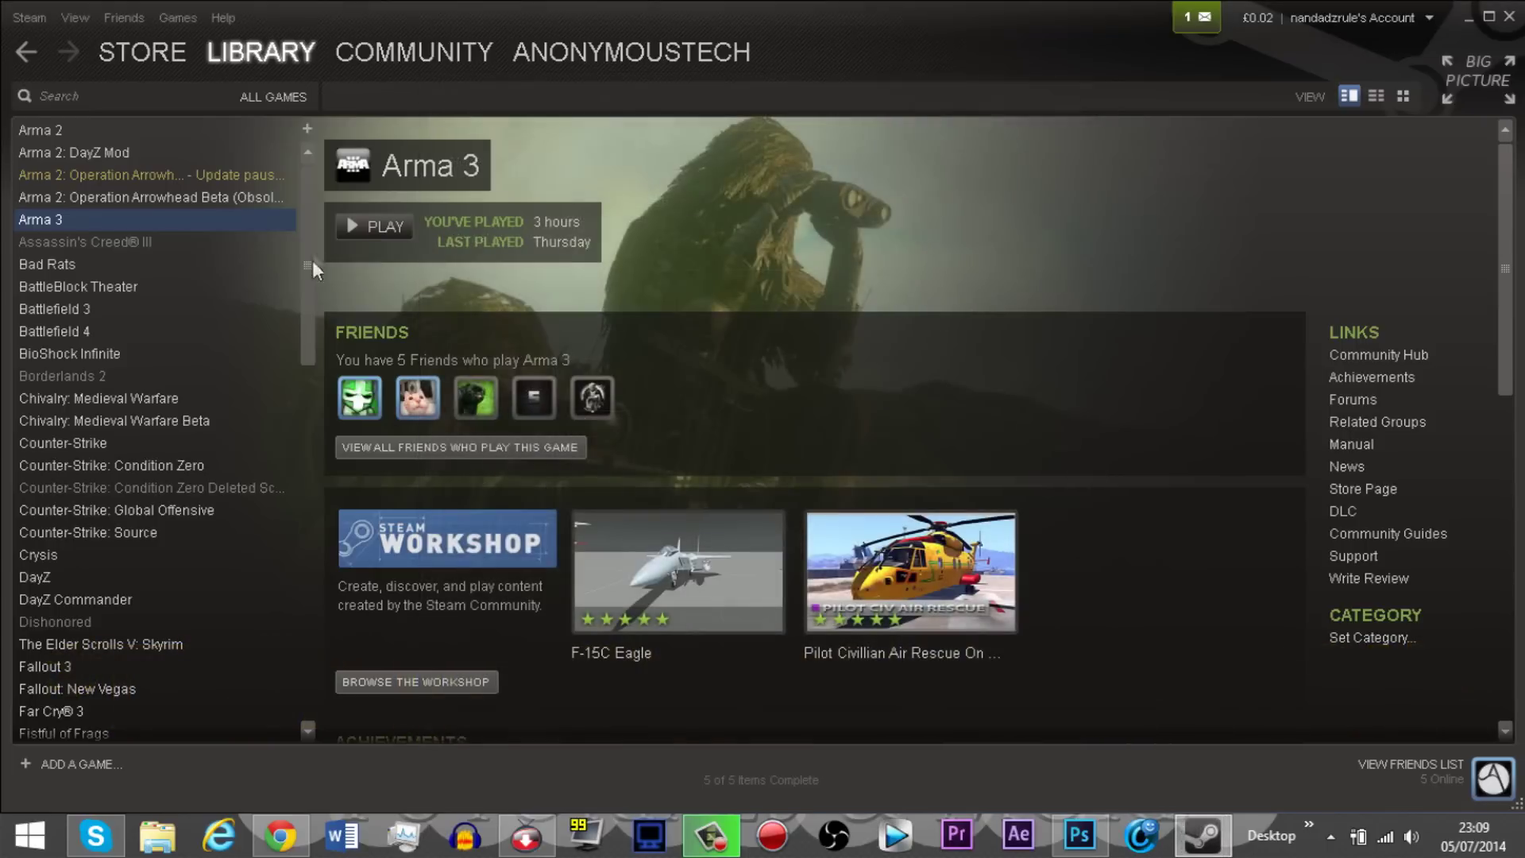
Step: Launch Arma 3 in windowed mode and open its video configuration
left_click(378, 226)
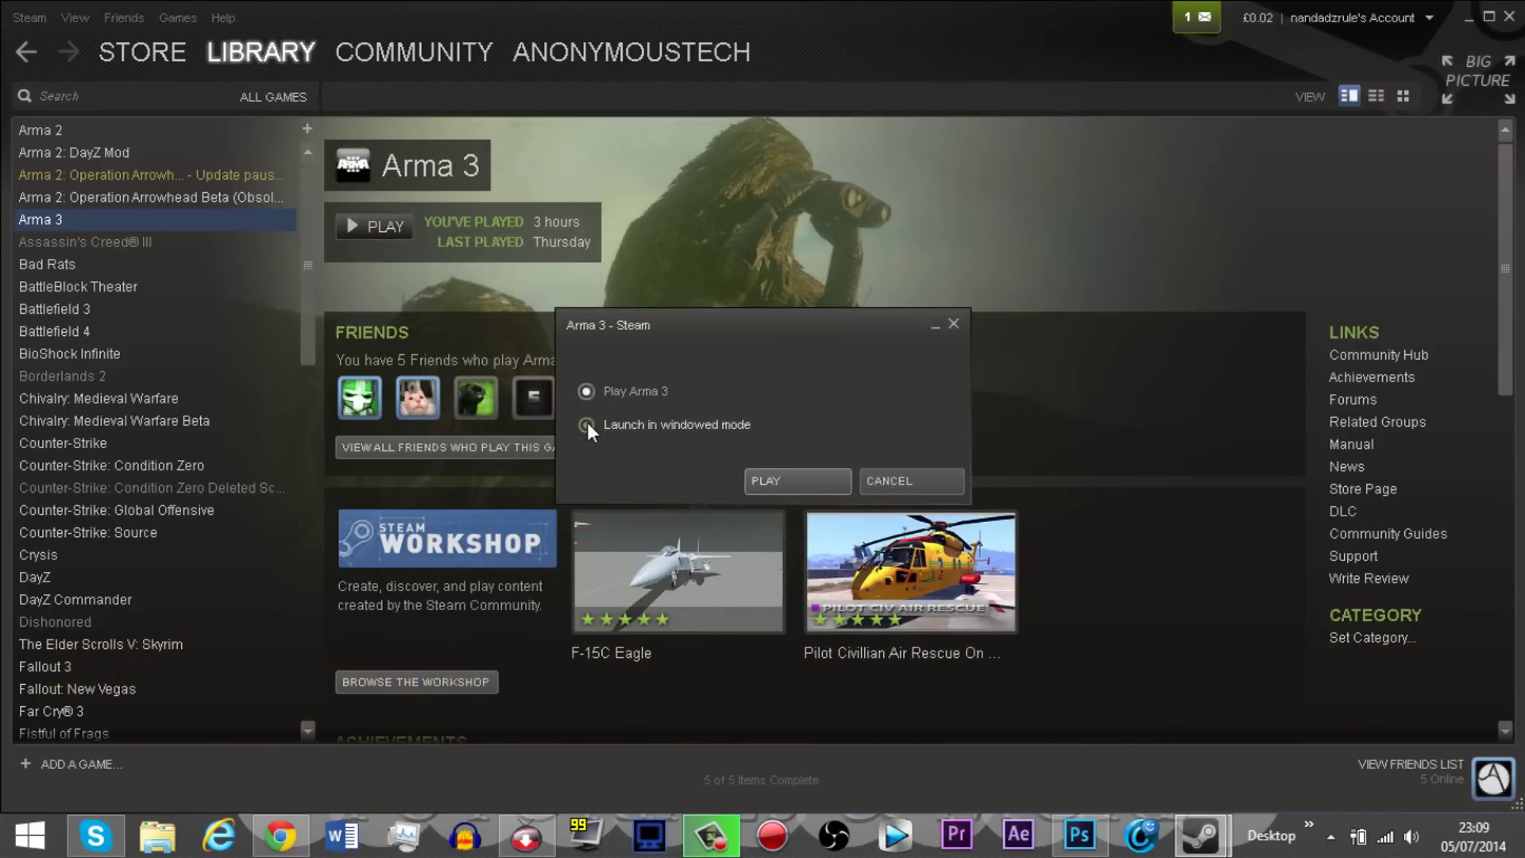
left_click(770, 482)
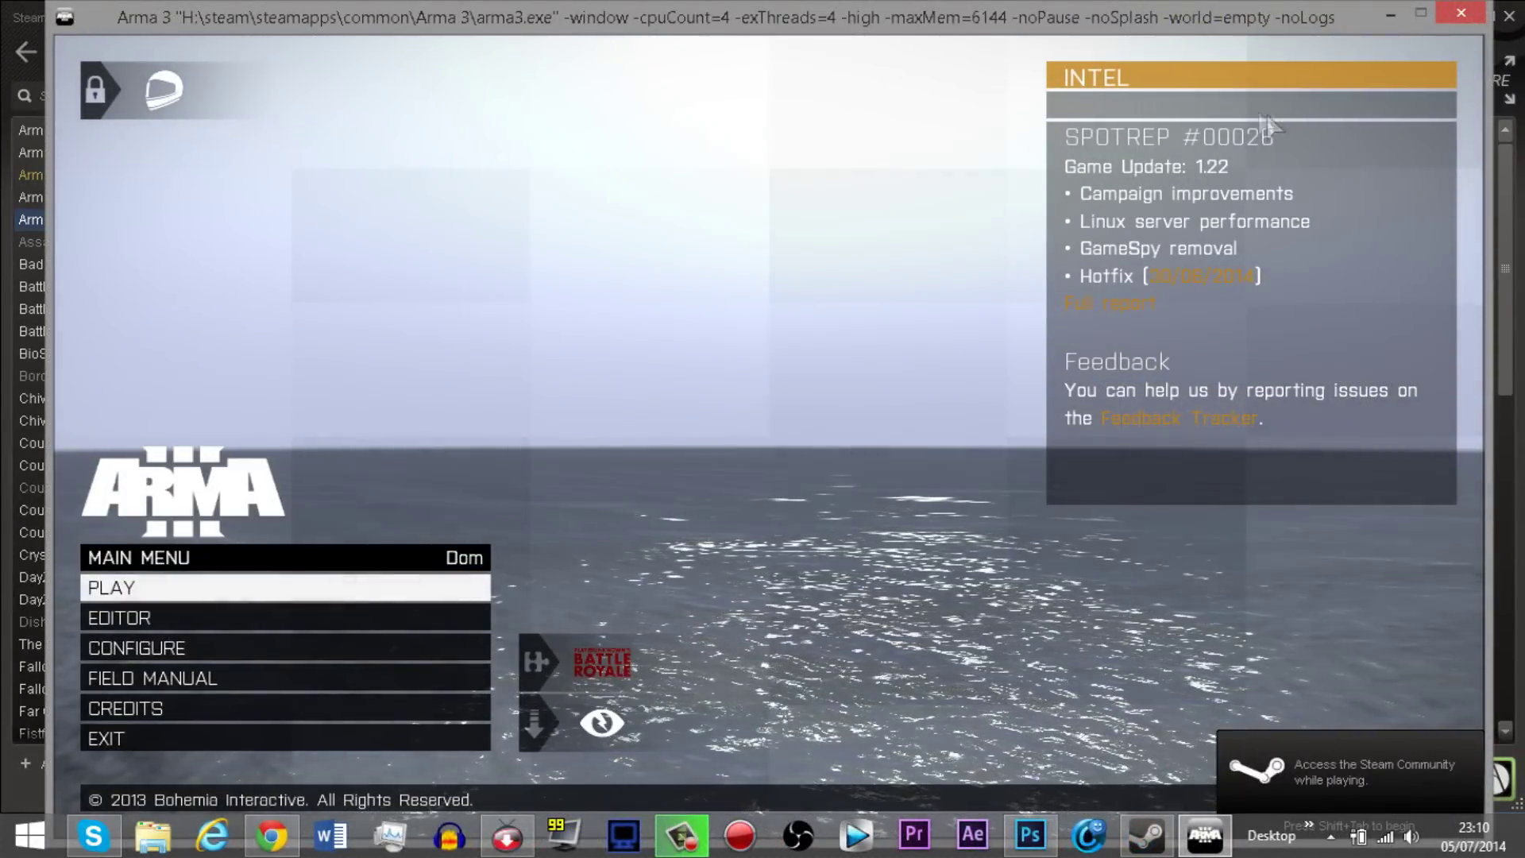
left_click(139, 650)
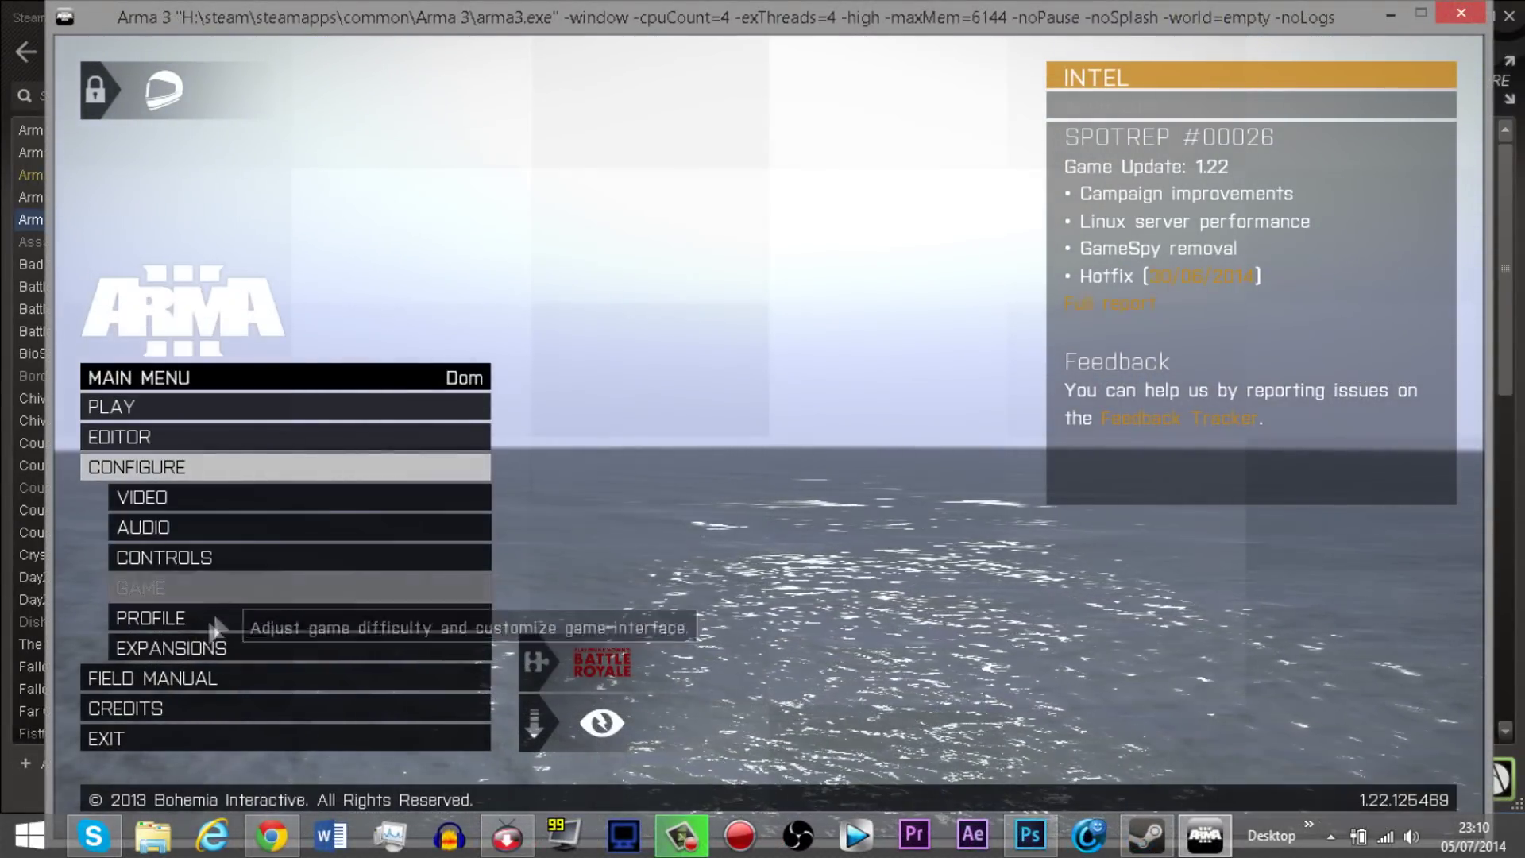
left_click(147, 501)
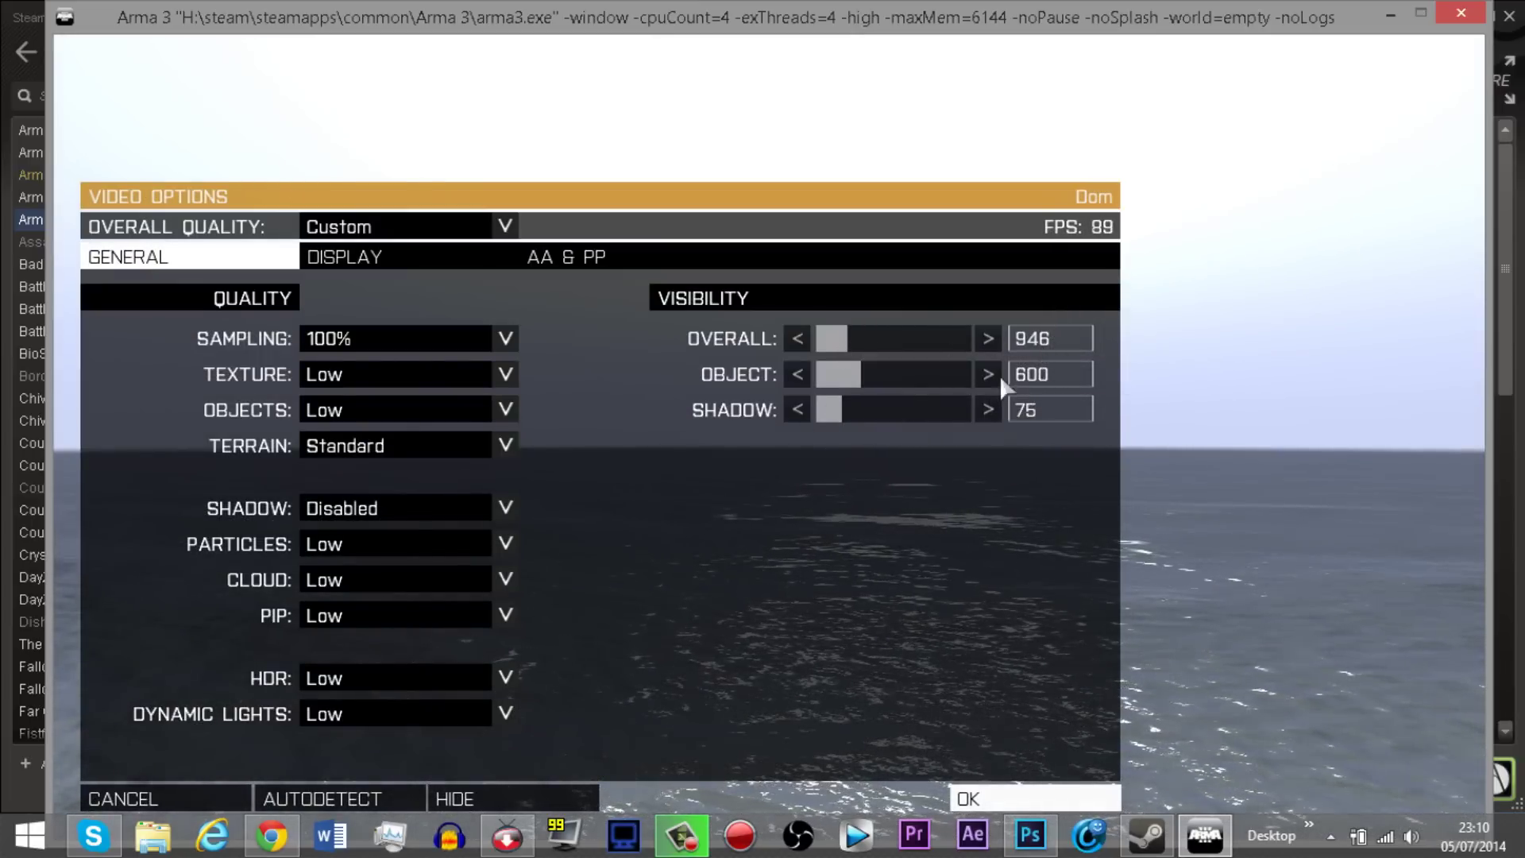
Step: Set the shadow visibility distance to 65 and the PPAA antialiasing to FXAA Standard in the video options
left_click_drag(858, 372, 864, 377)
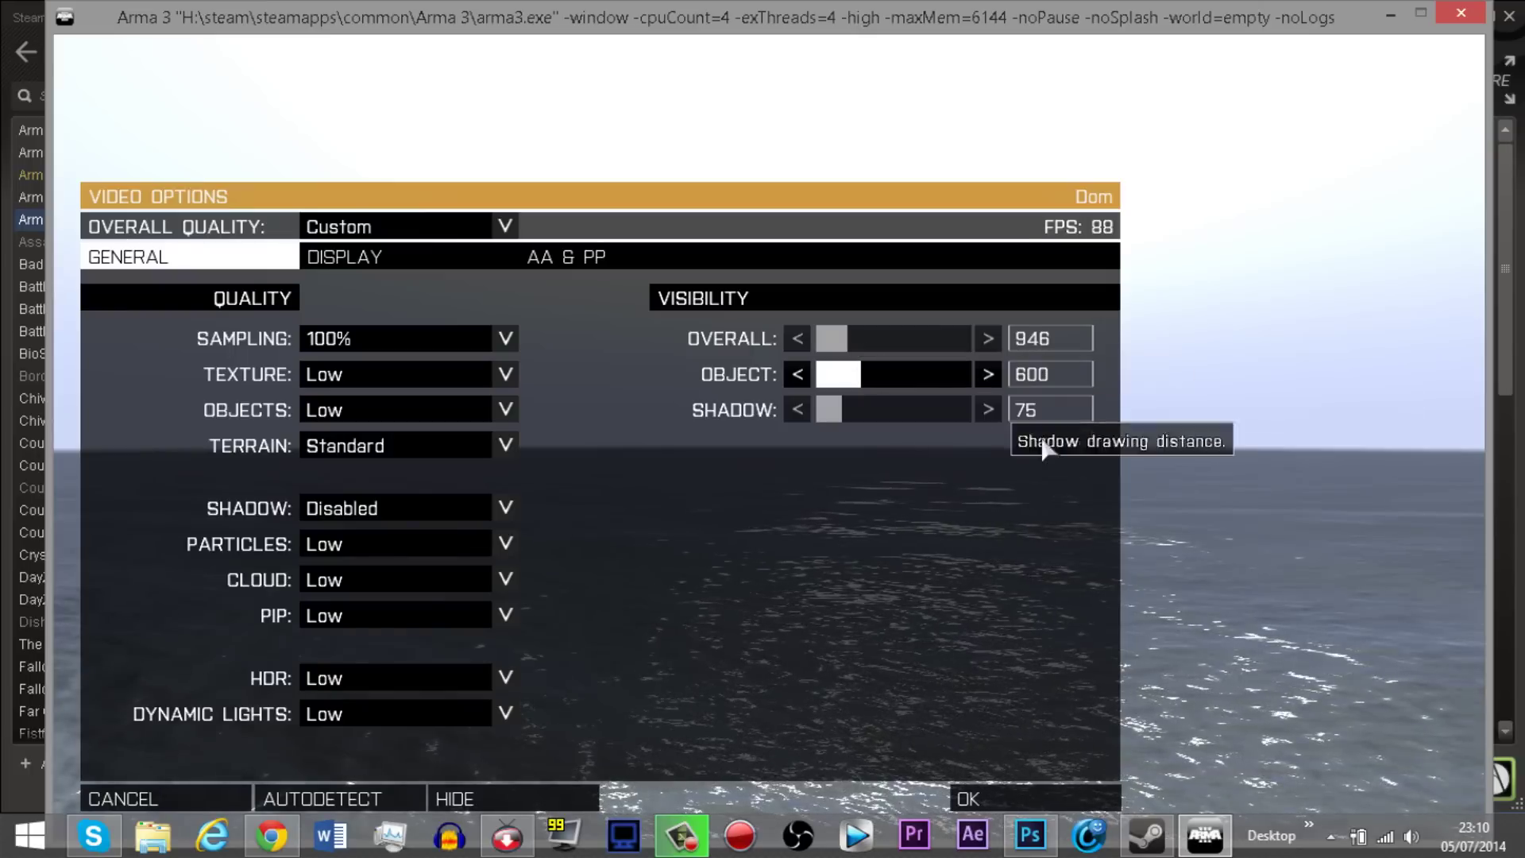
mouse_move(842, 410)
left_mouse_down()
mouse_move(812, 409)
mouse_move(832, 412)
left_mouse_up()
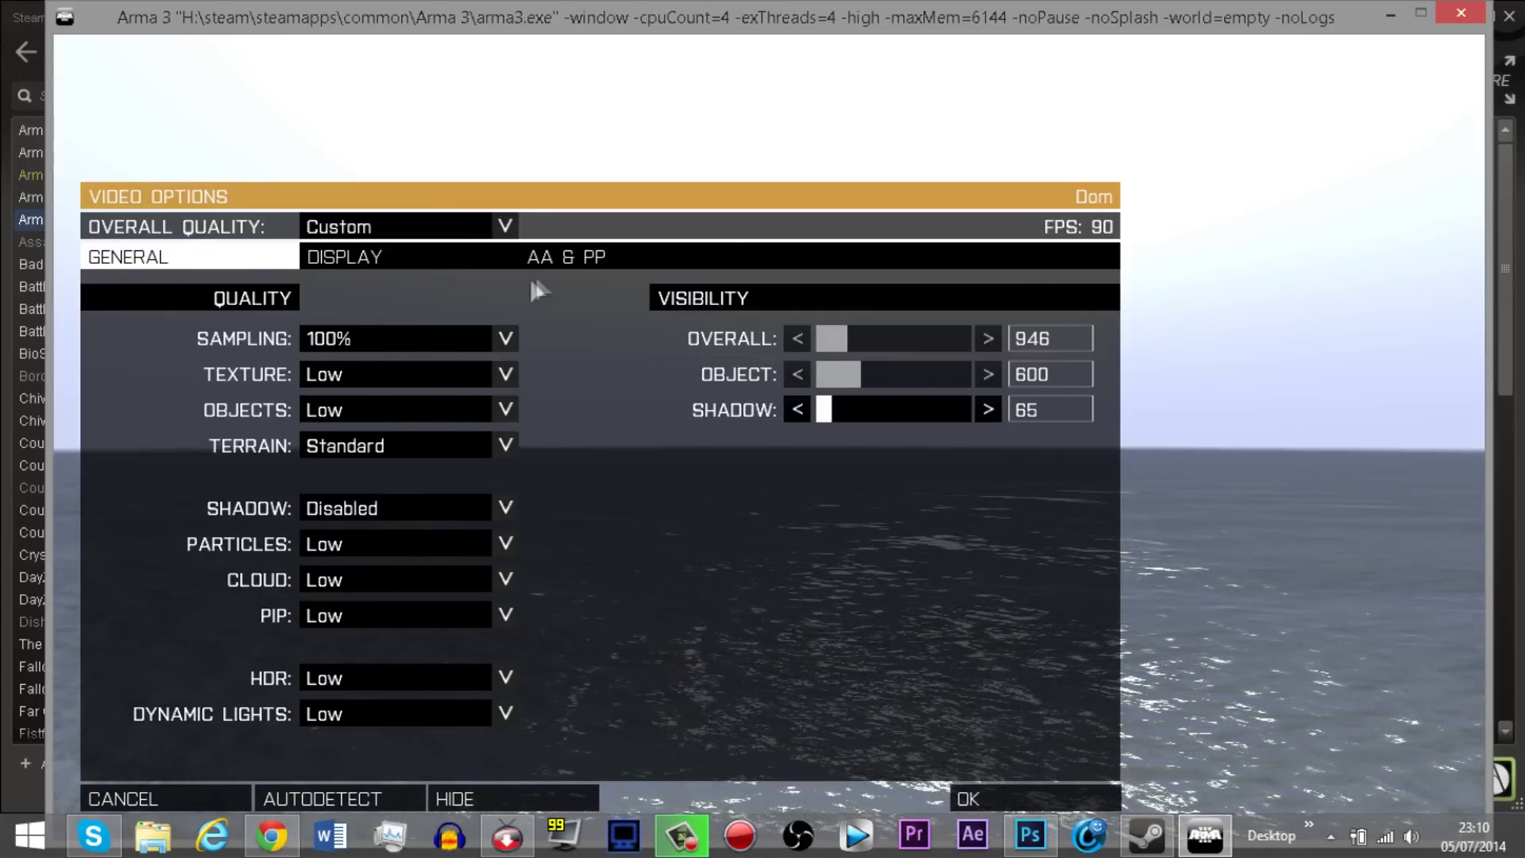
left_click(582, 262)
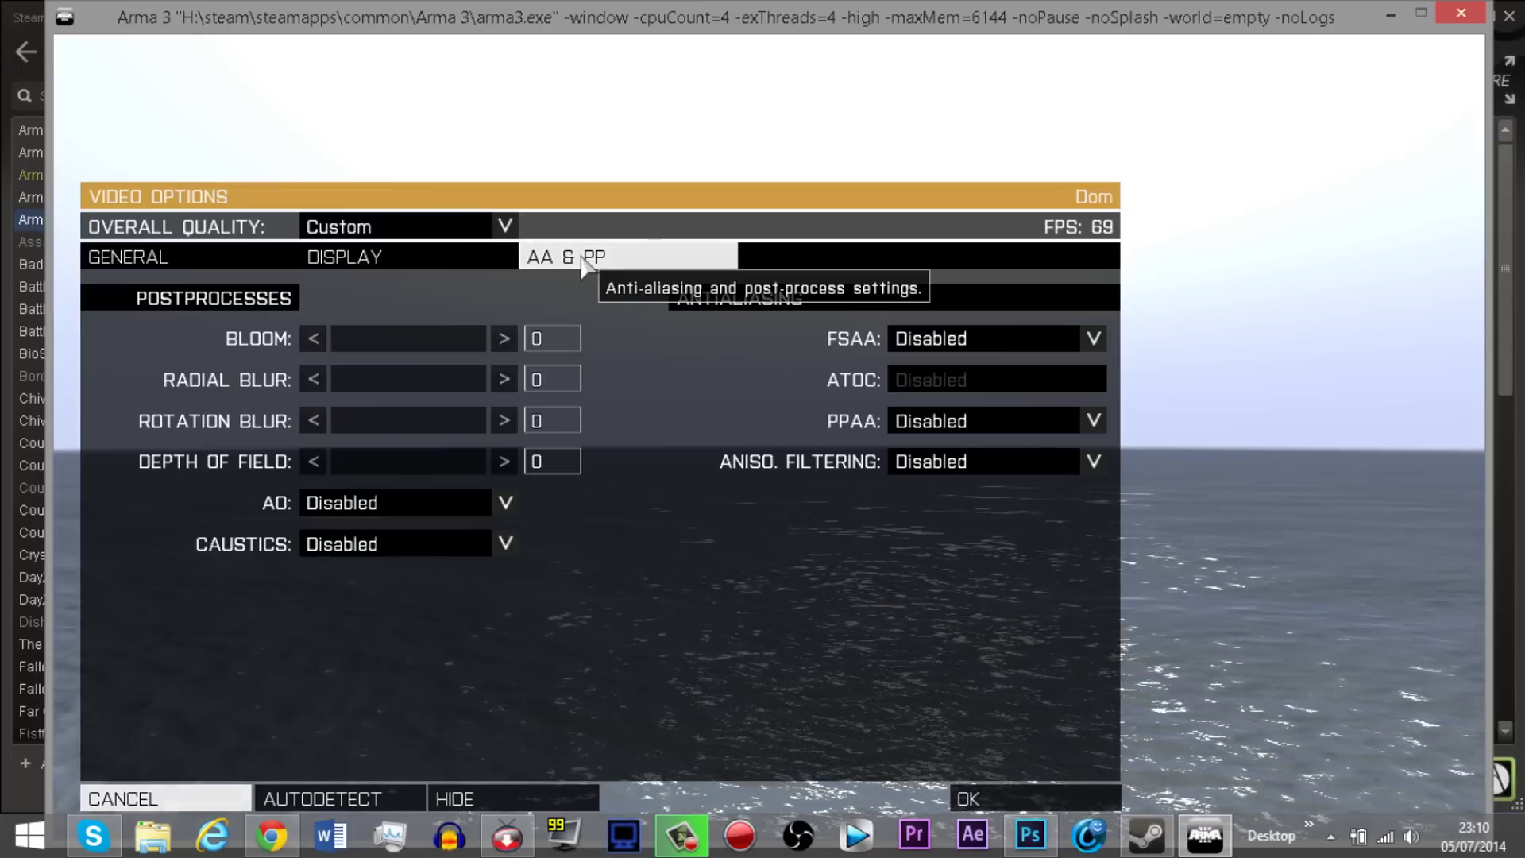
left_click(967, 421)
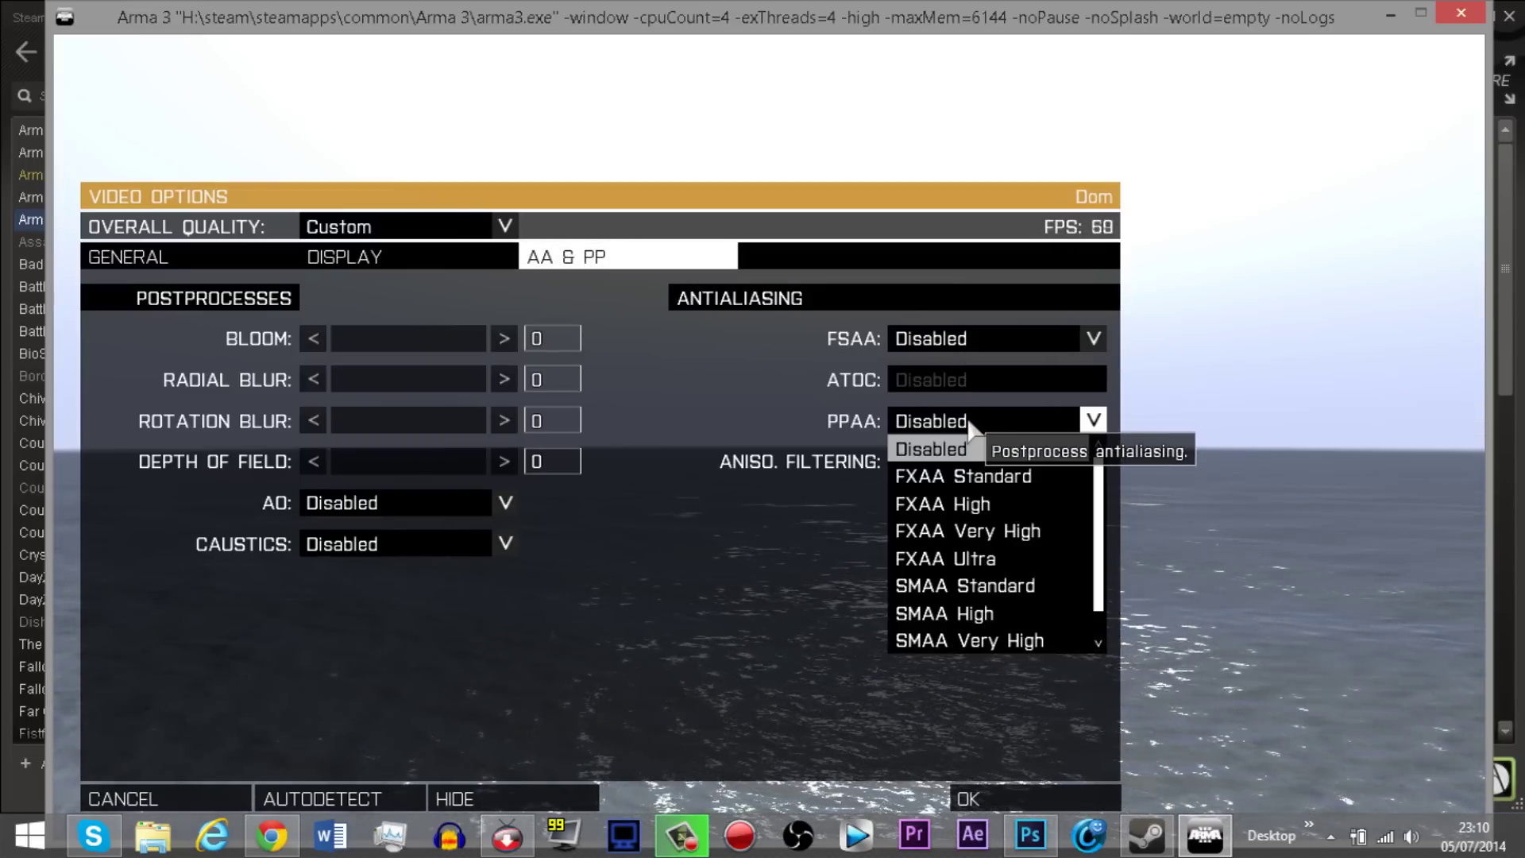
left_click(988, 475)
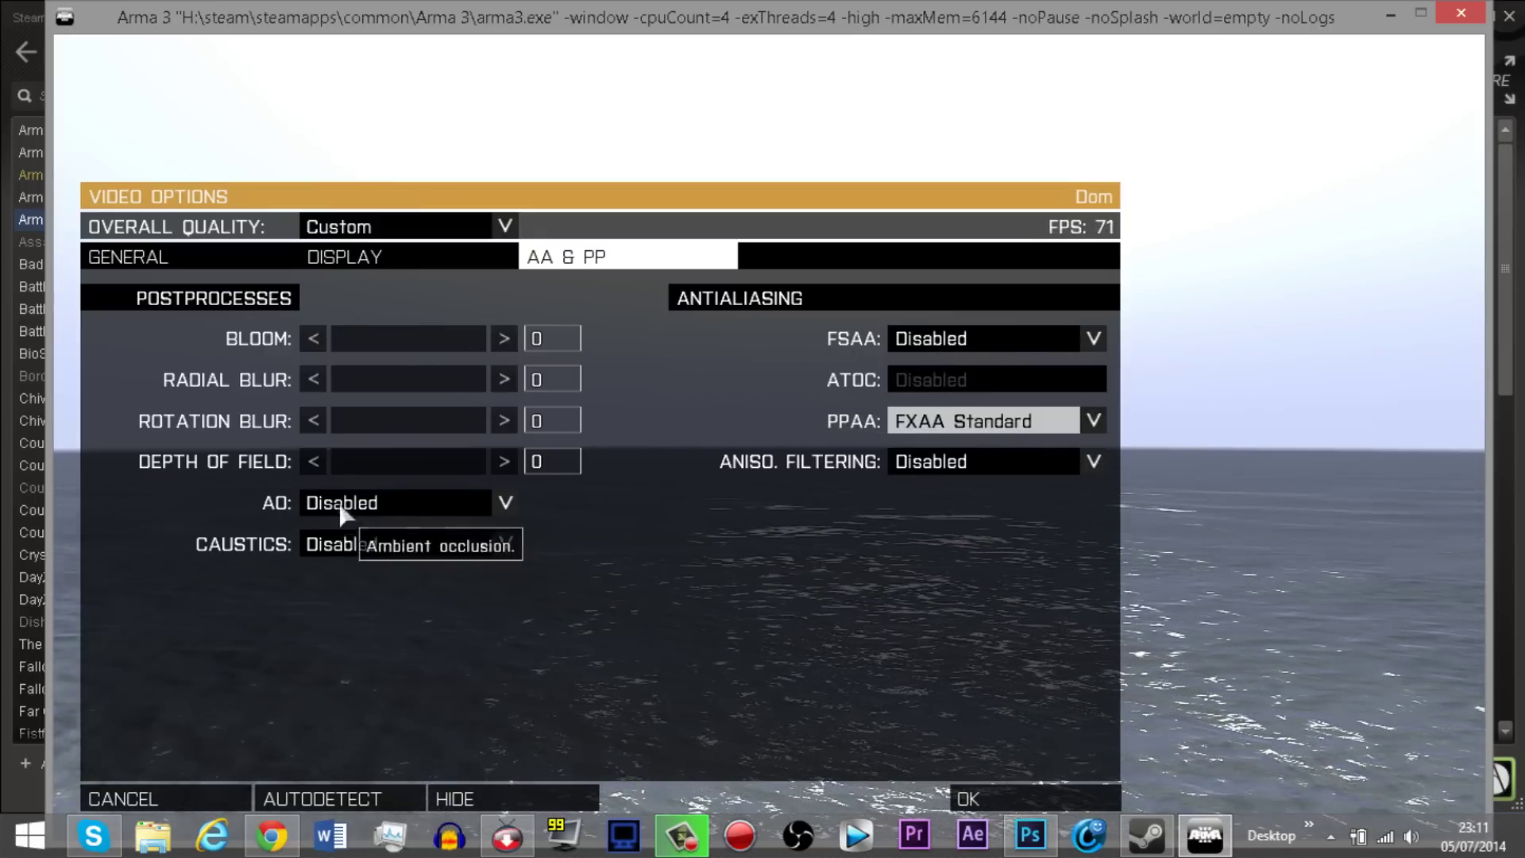
Step: Set the display mode to Window and the interface size to Very Large
left_click(374, 257)
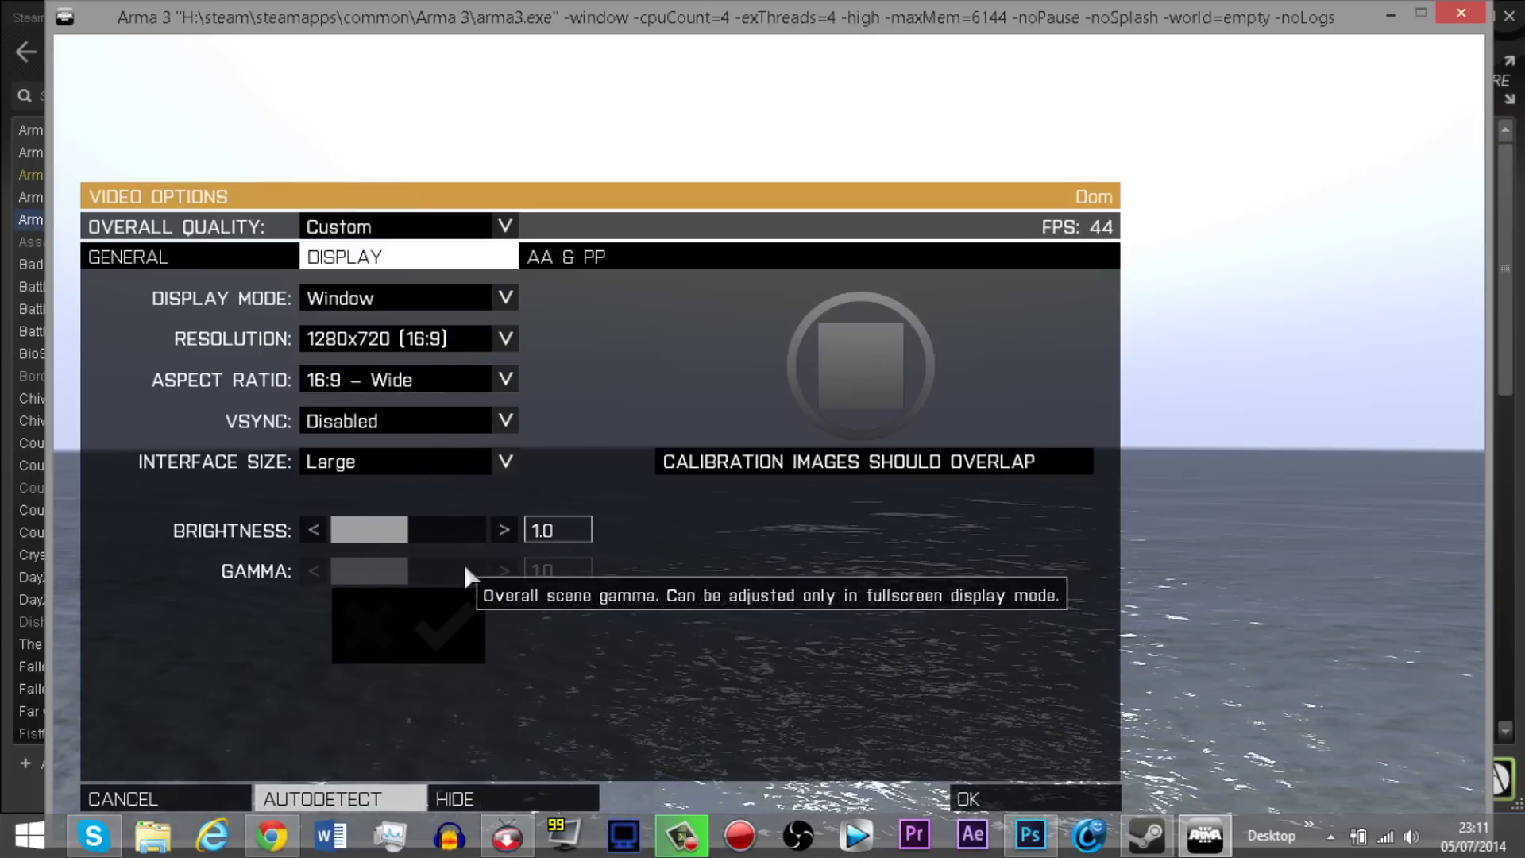
left_click(505, 297)
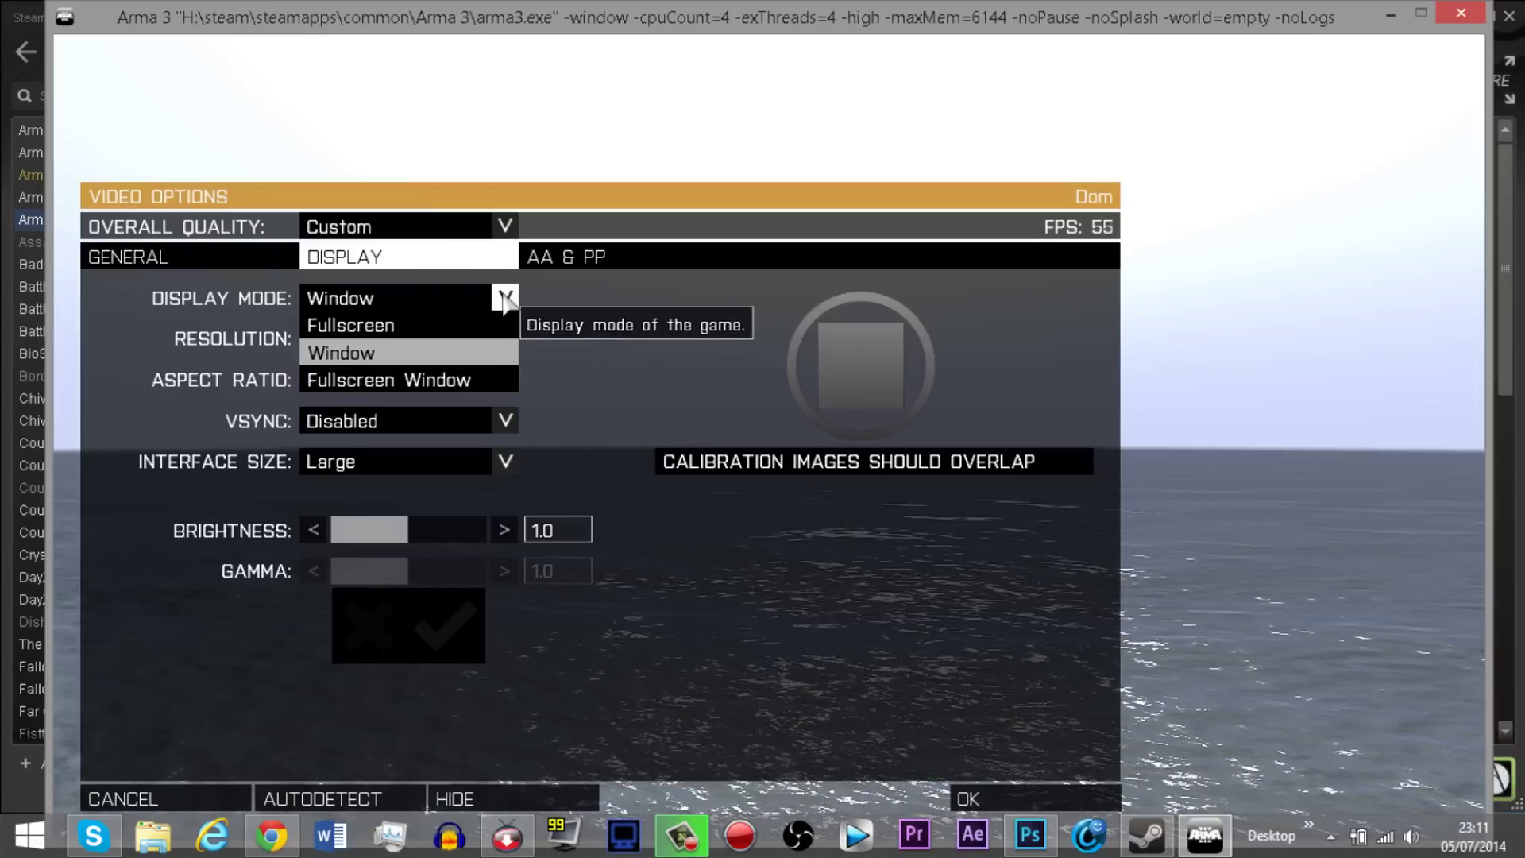
left_click(380, 353)
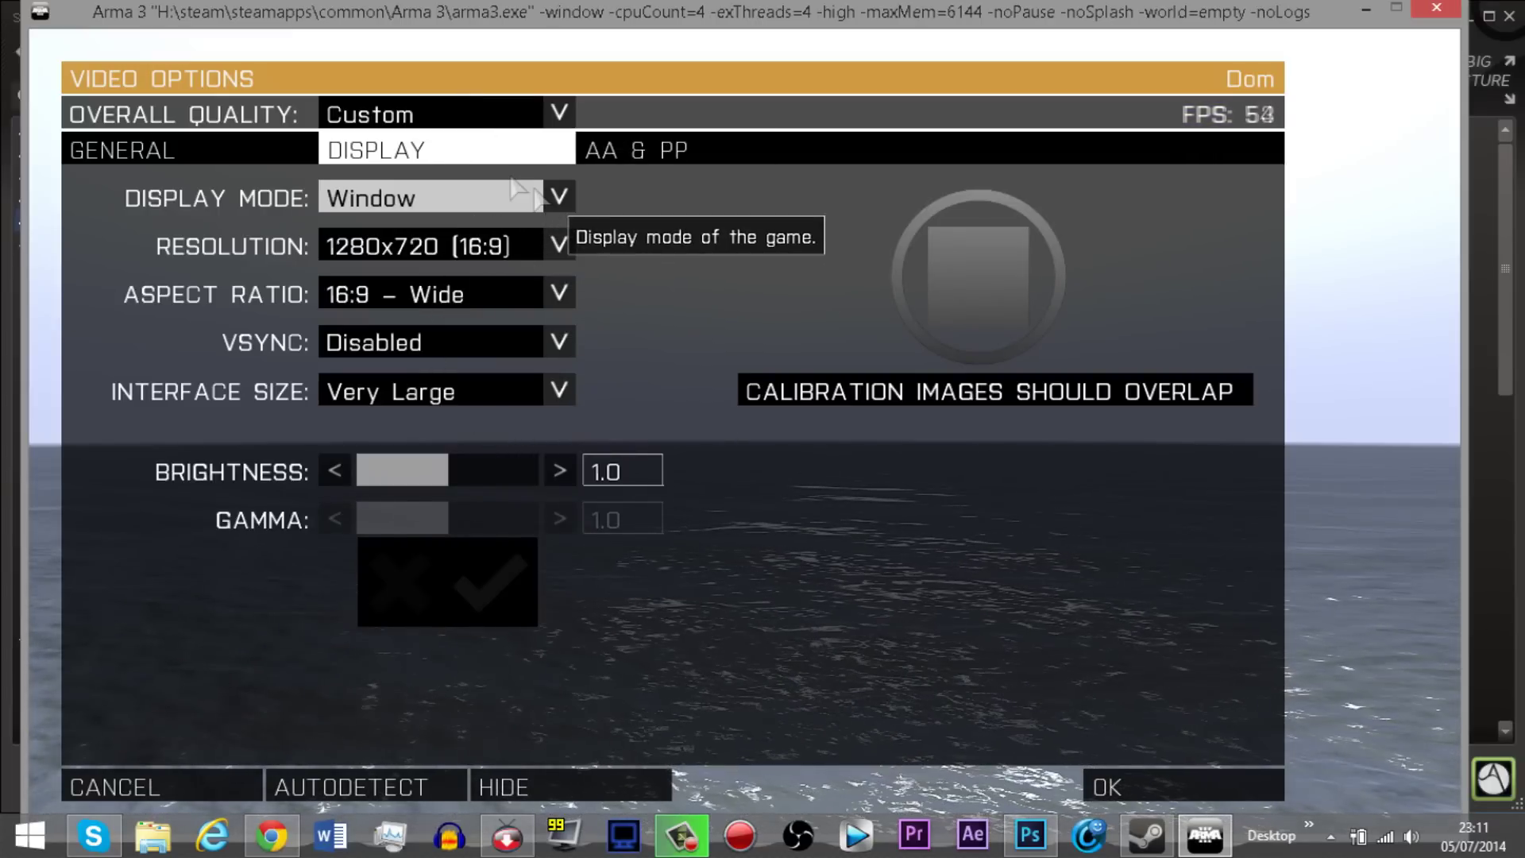
Step: Set the general quality sampling to 80%, accept the video options and restart the game to apply them
left_click(255, 151)
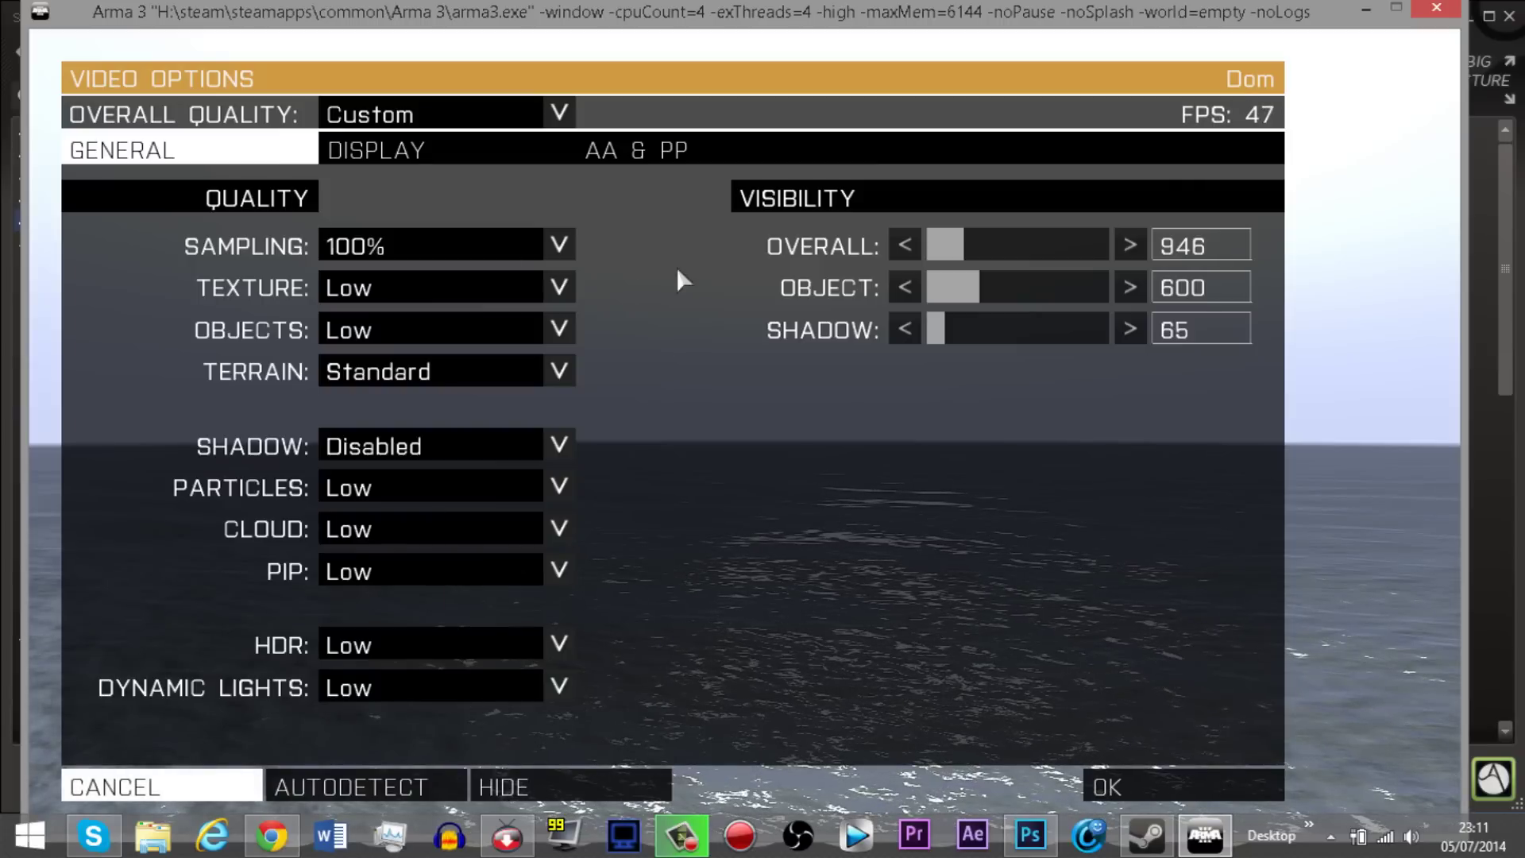
left_click(559, 245)
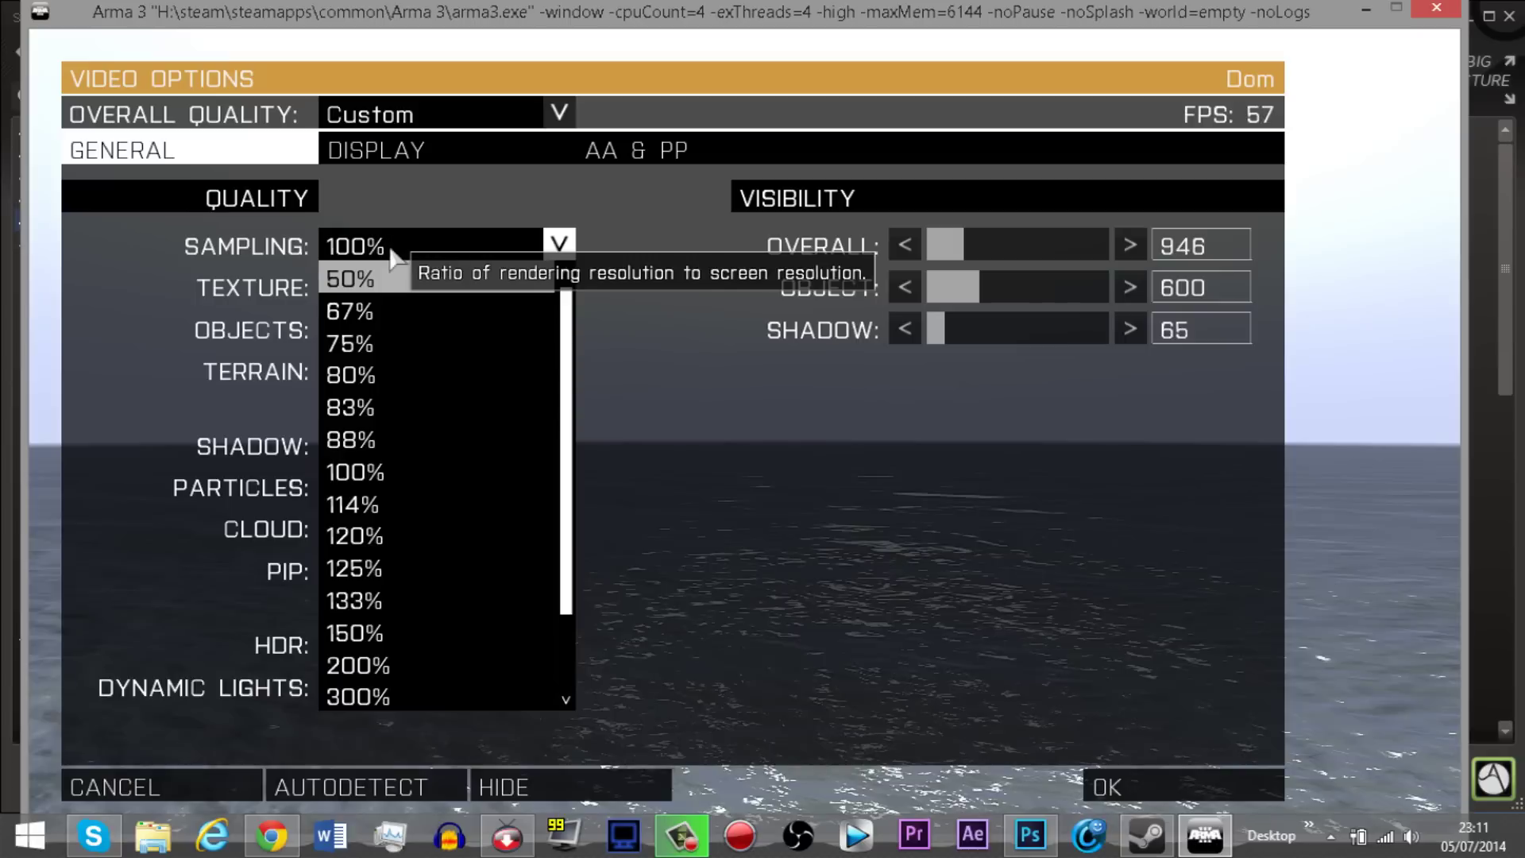
left_click(350, 378)
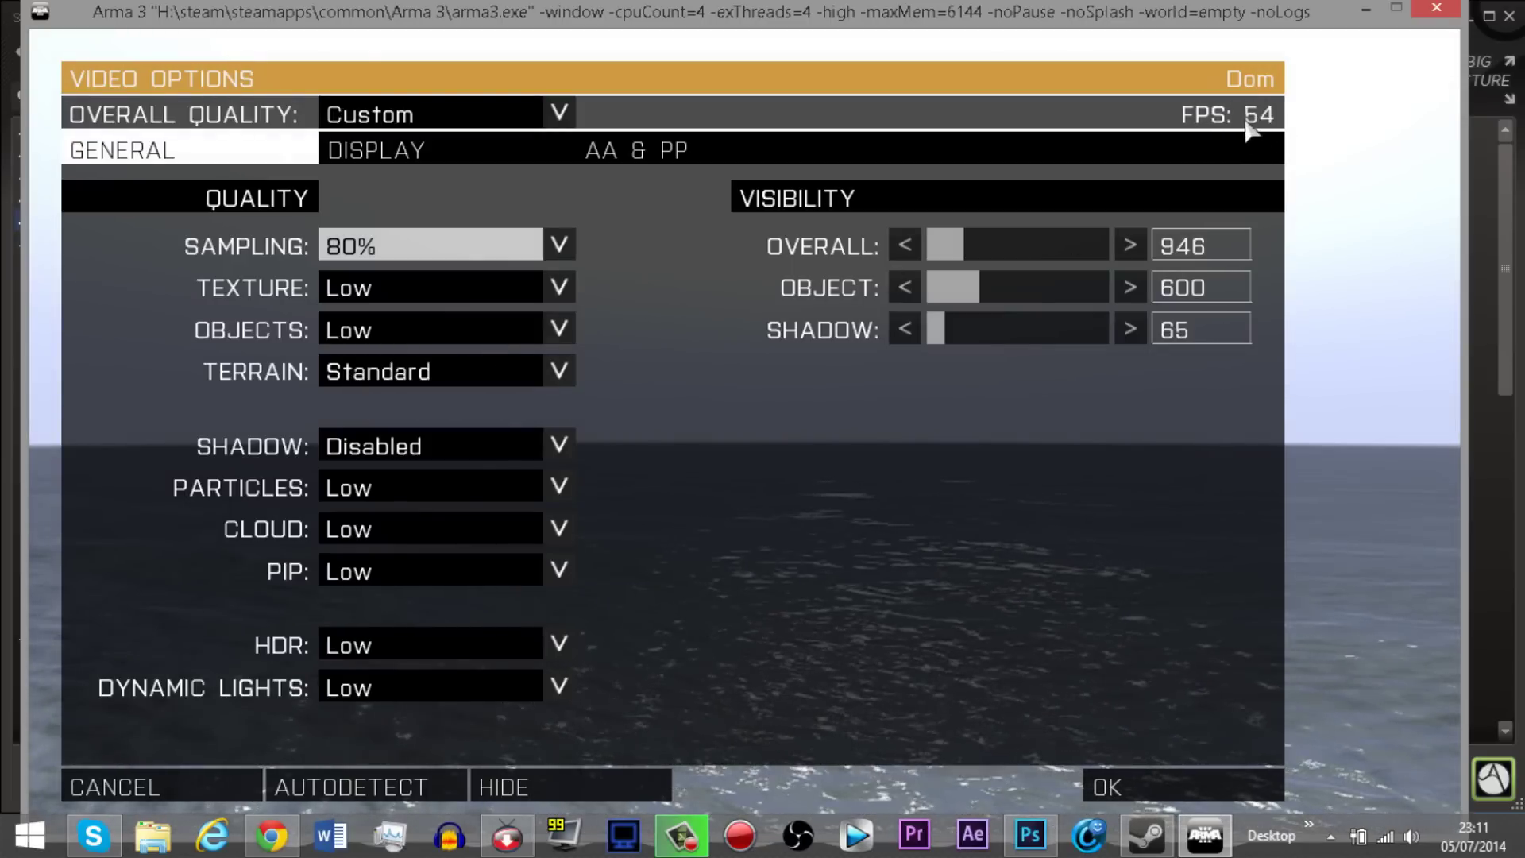
left_click(1148, 795)
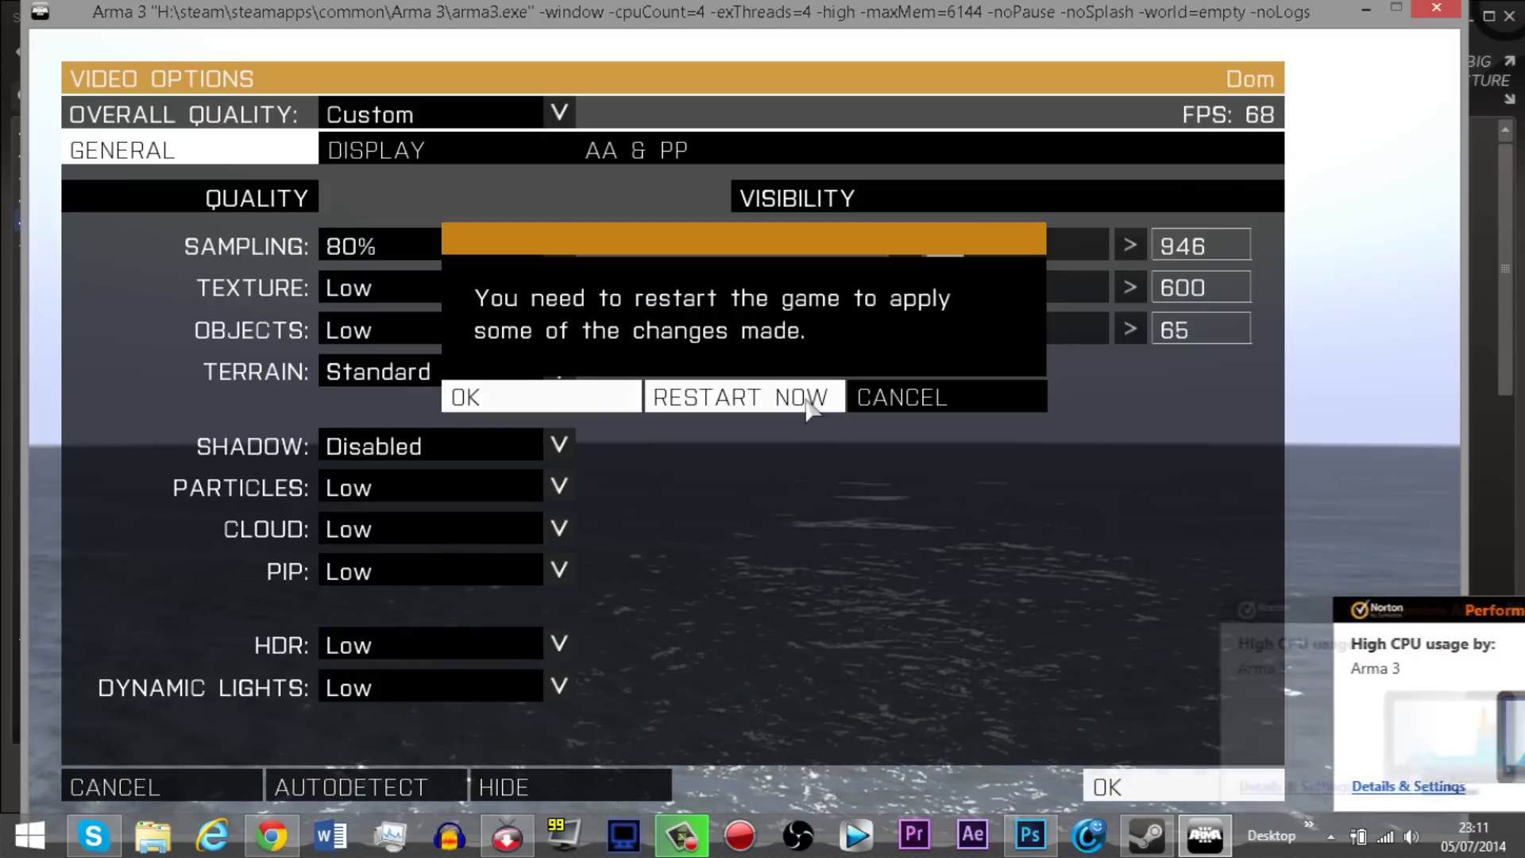
left_click(809, 401)
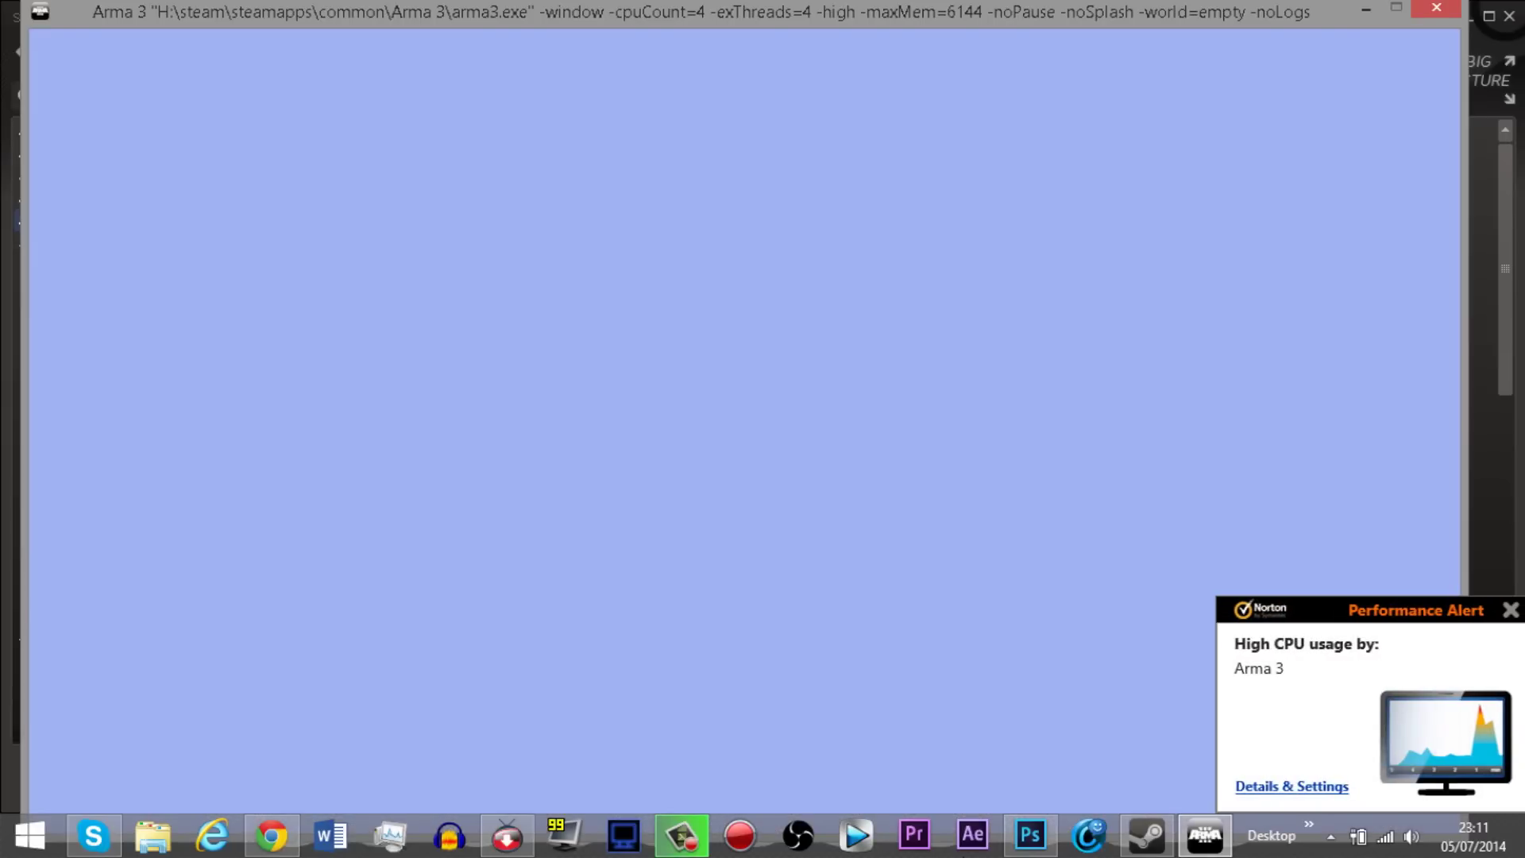